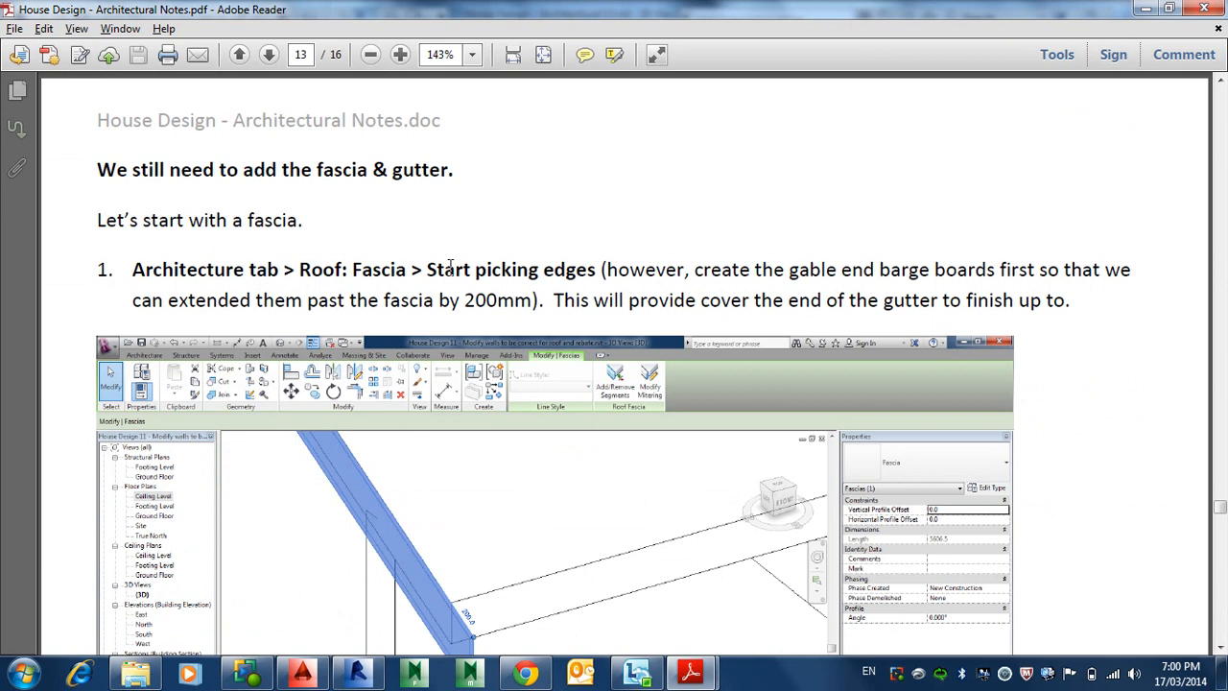
Read the notes on adding gutters and lowering them by 30 mm, and examine the fascia and gutter detail illustration
{"action": "scroll", "coordinate": [460, 263], "scroll_direction": "down", "scroll_amount": 10}
{"action": "right_click", "coordinate": [473, 259]}
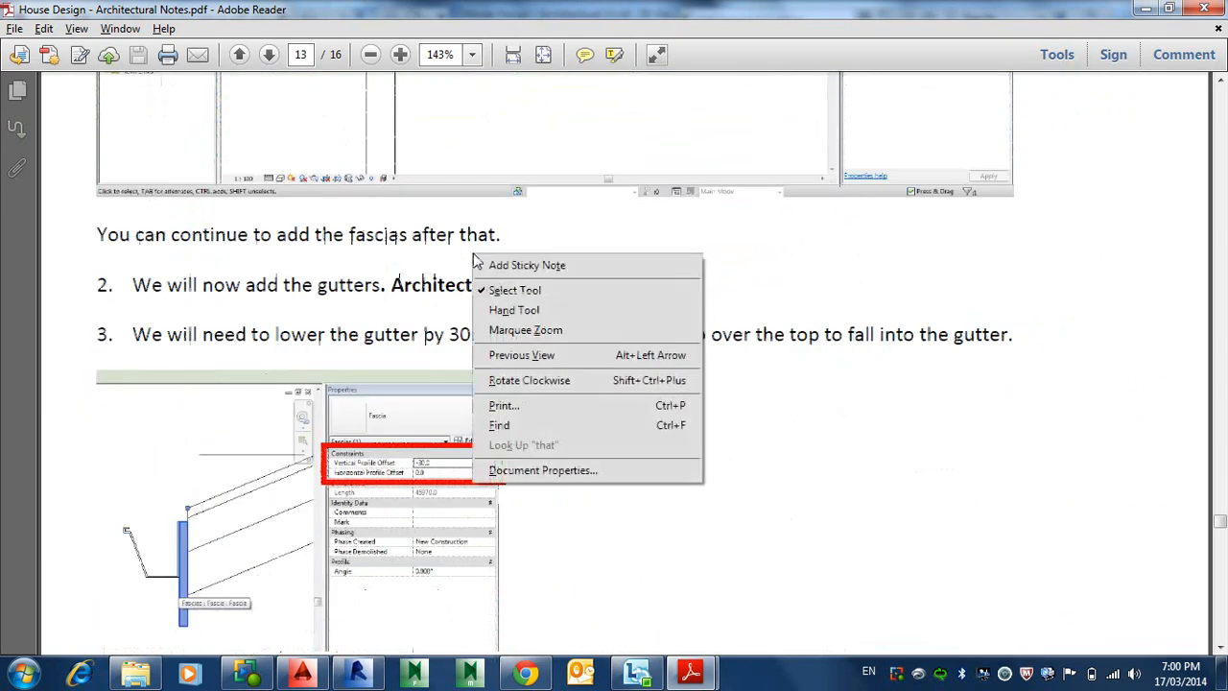
{"action": "left_click", "coordinate": [758, 580]}
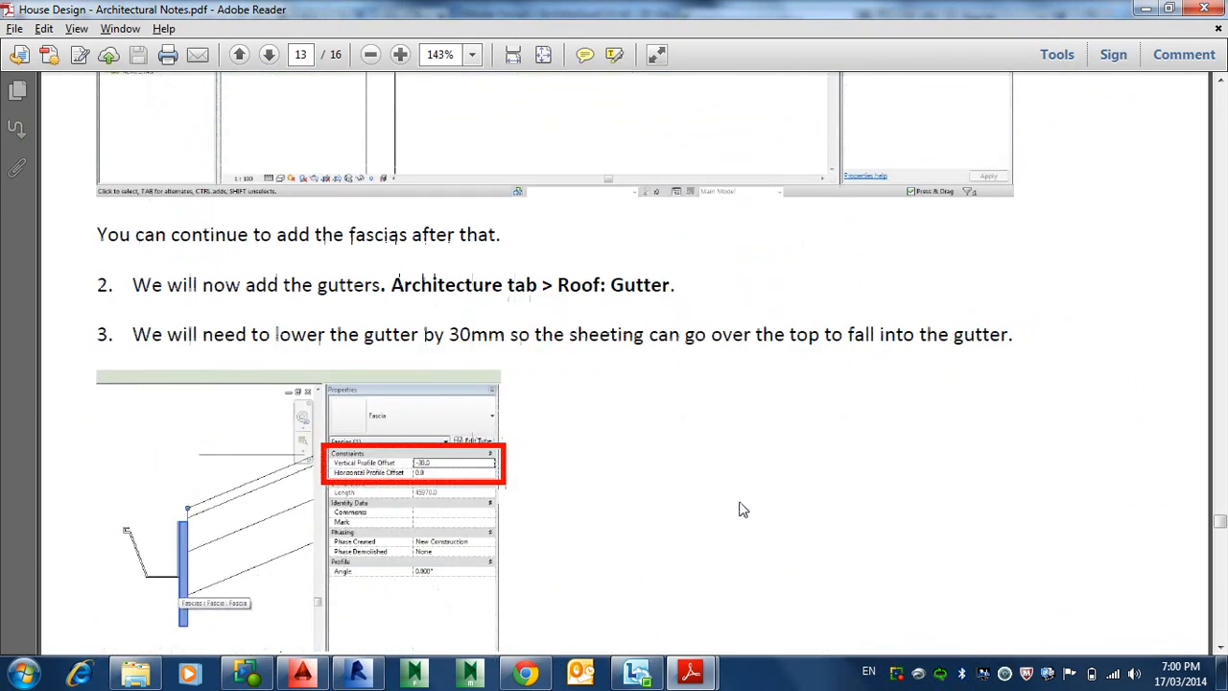
{"action": "scroll", "coordinate": [739, 508], "scroll_direction": "down", "scroll_amount": 1}
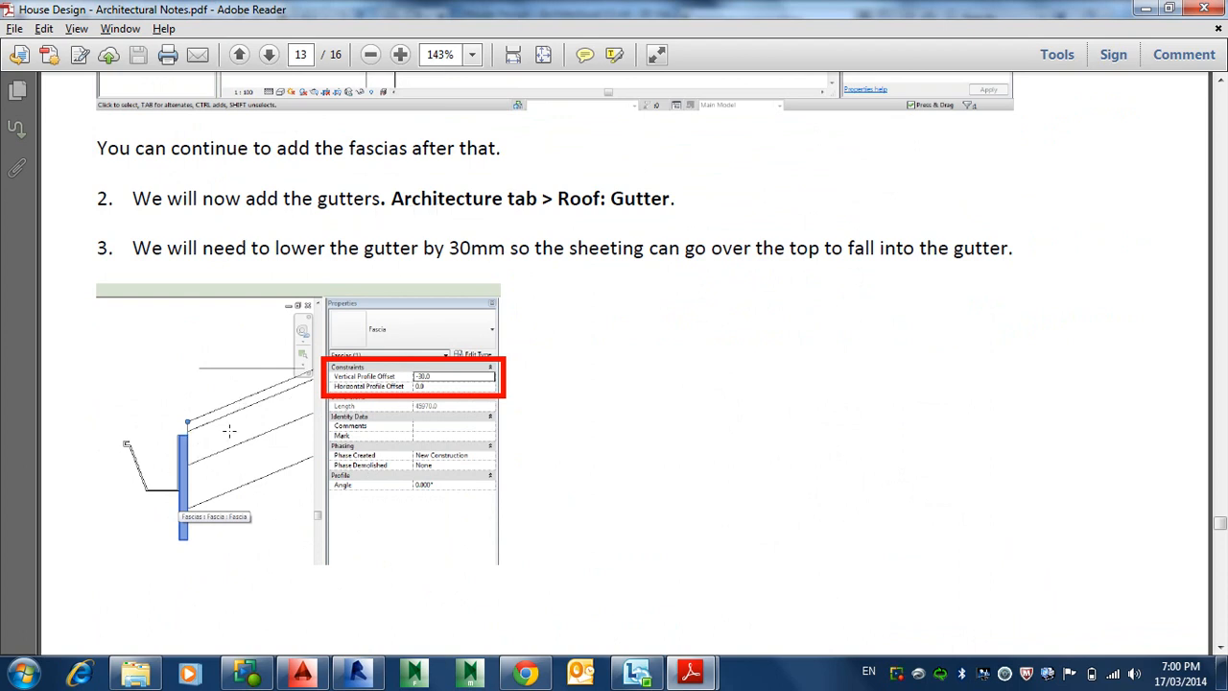
{"action": "scroll", "coordinate": [193, 436], "scroll_direction": "up", "scroll_amount": 2}
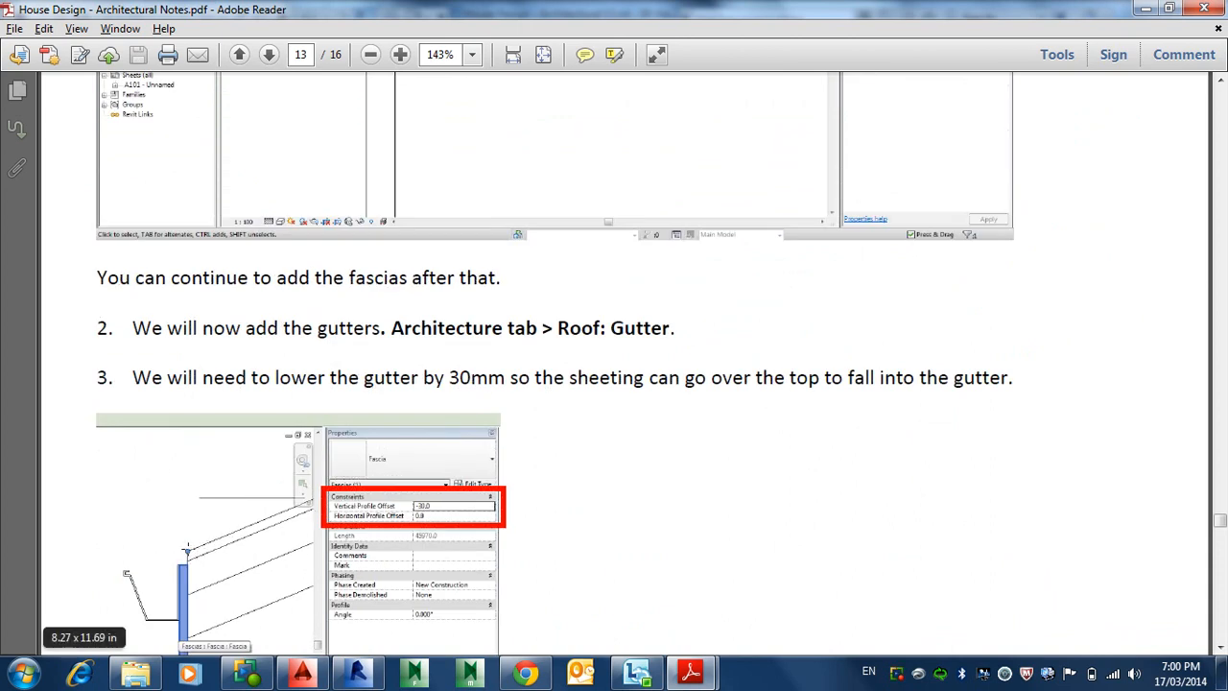
{"action": "scroll", "coordinate": [188, 550], "scroll_direction": "up", "scroll_amount": 2, "text": "ctrl"}
{"action": "scroll", "coordinate": [189, 544], "scroll_direction": "down", "scroll_amount": 5}
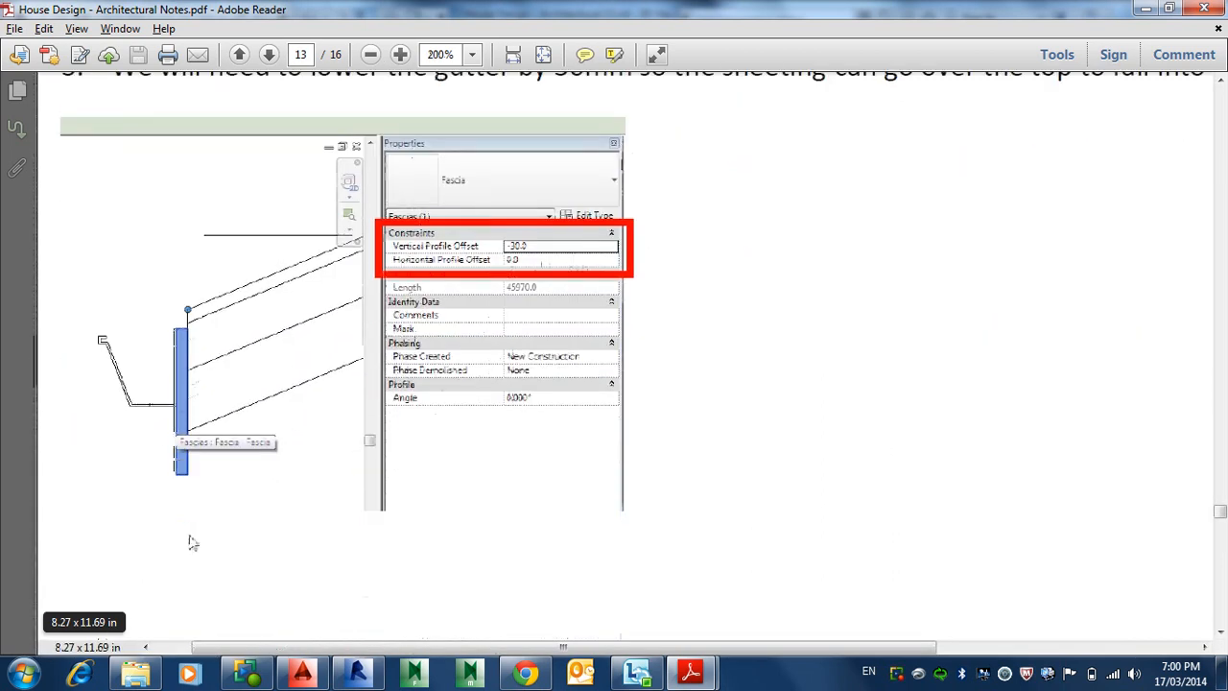
{"action": "scroll", "coordinate": [182, 336], "scroll_direction": "up", "scroll_amount": 3, "text": "ctrl"}
{"action": "scroll", "coordinate": [182, 336], "scroll_direction": "down", "scroll_amount": 1}
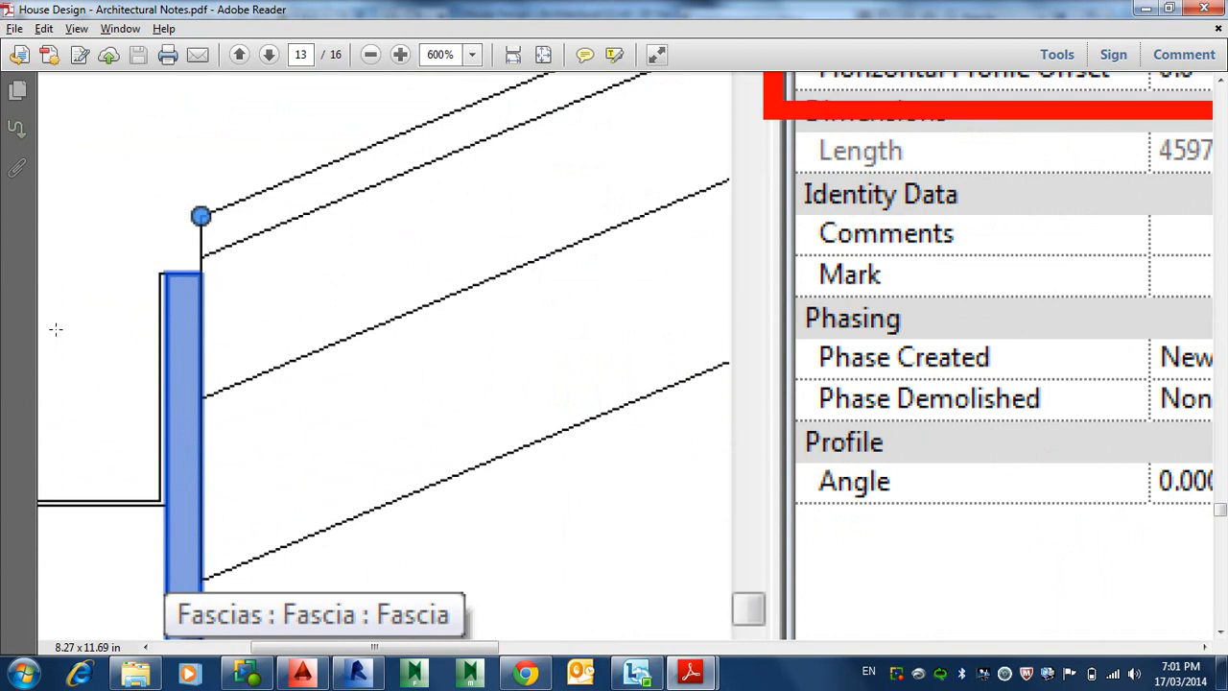
{"action": "scroll", "coordinate": [79, 318], "scroll_direction": "down", "scroll_amount": 3, "text": "ctrl"}
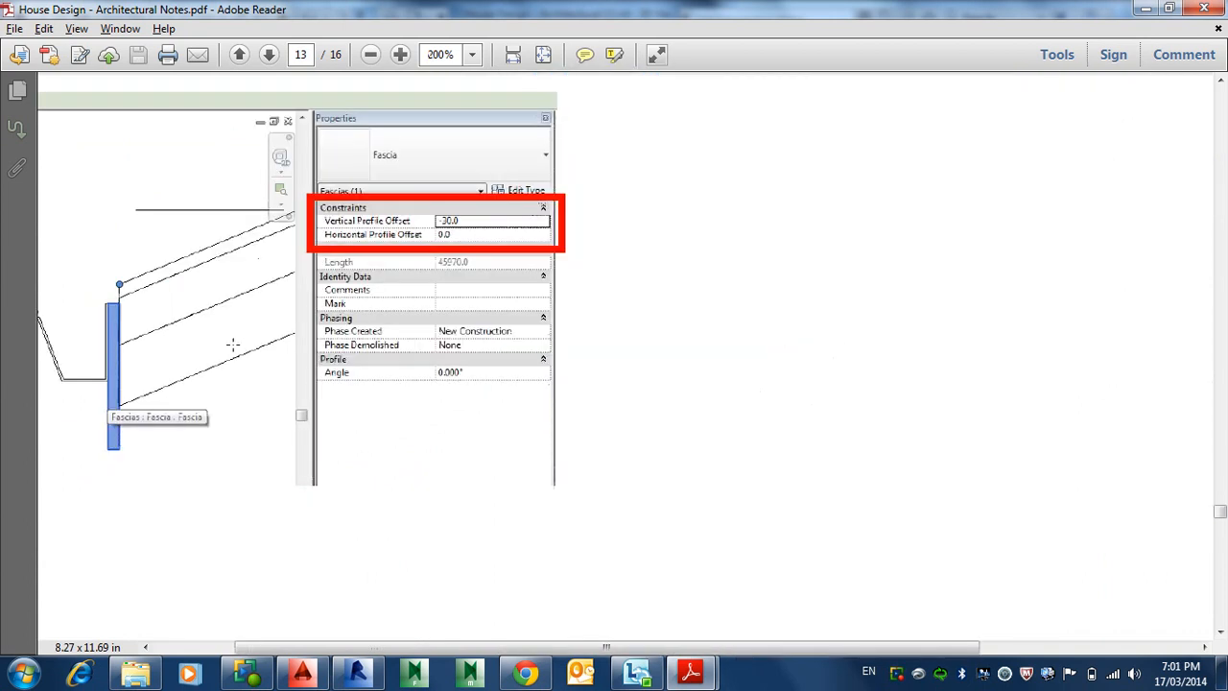
{"action": "left_click_drag", "start_coordinate": [672, 646], "coordinate": [633, 647]}
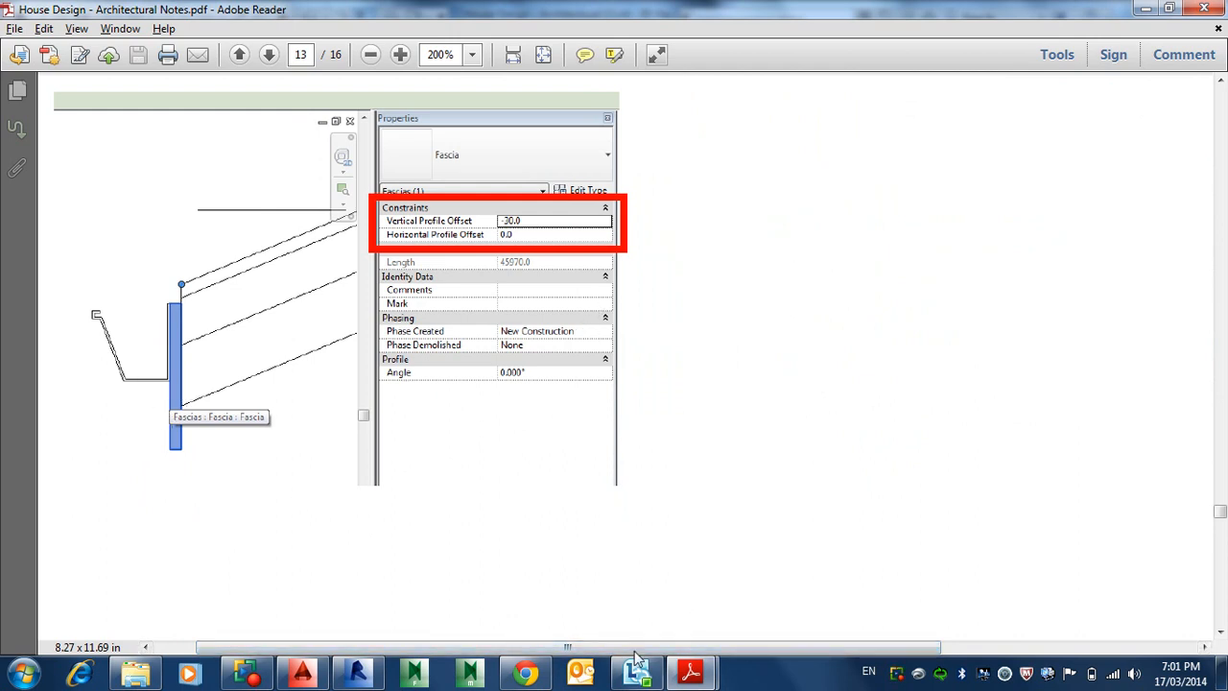
Switch to Revit, deselect the roof and look over the available roof tools
{"action": "left_click", "coordinate": [356, 674]}
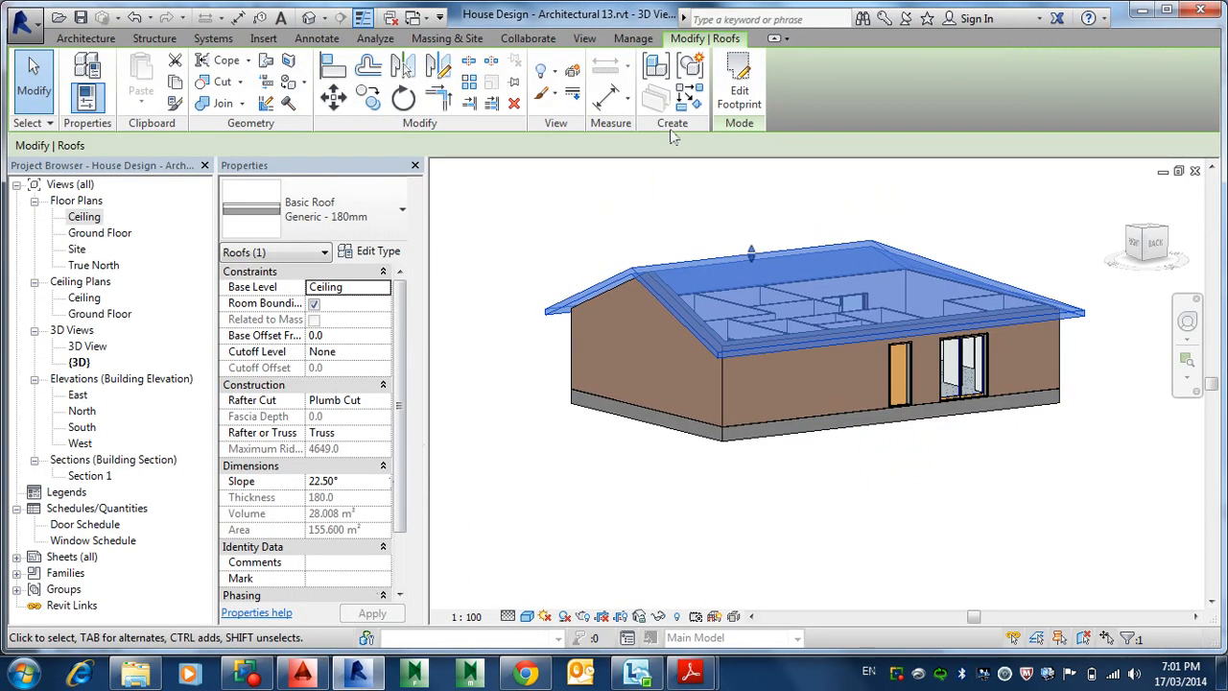
{"action": "key", "text": "Escape"}
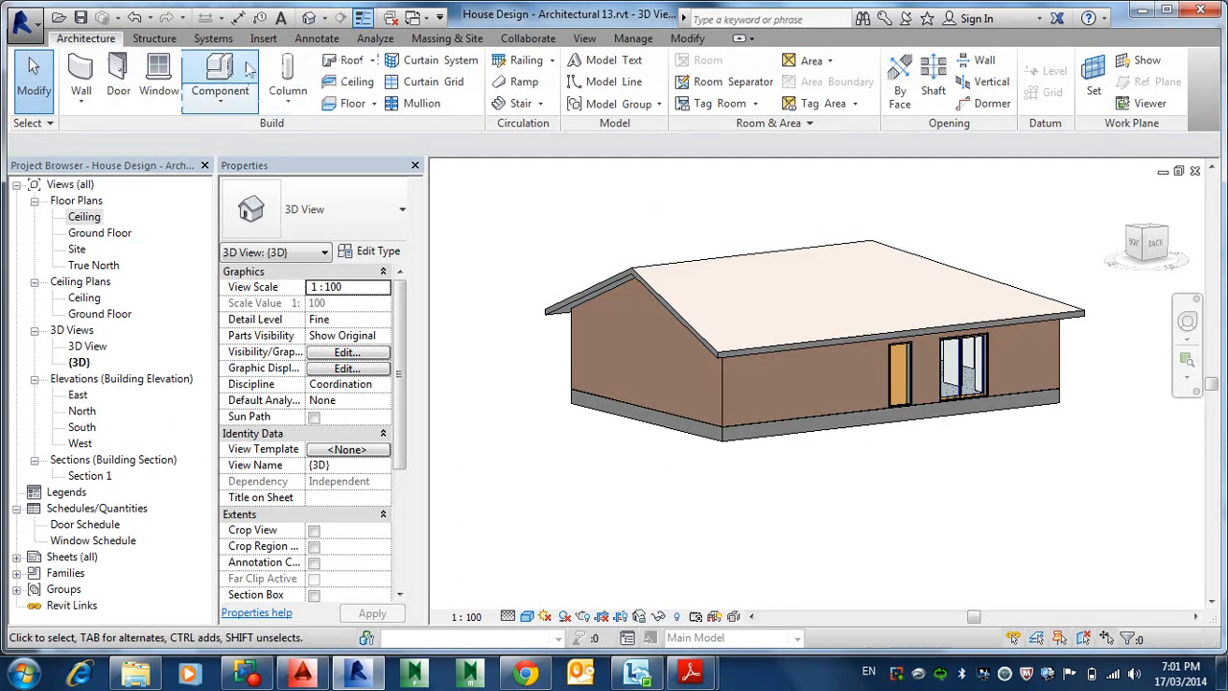
{"action": "left_click", "coordinate": [372, 61]}
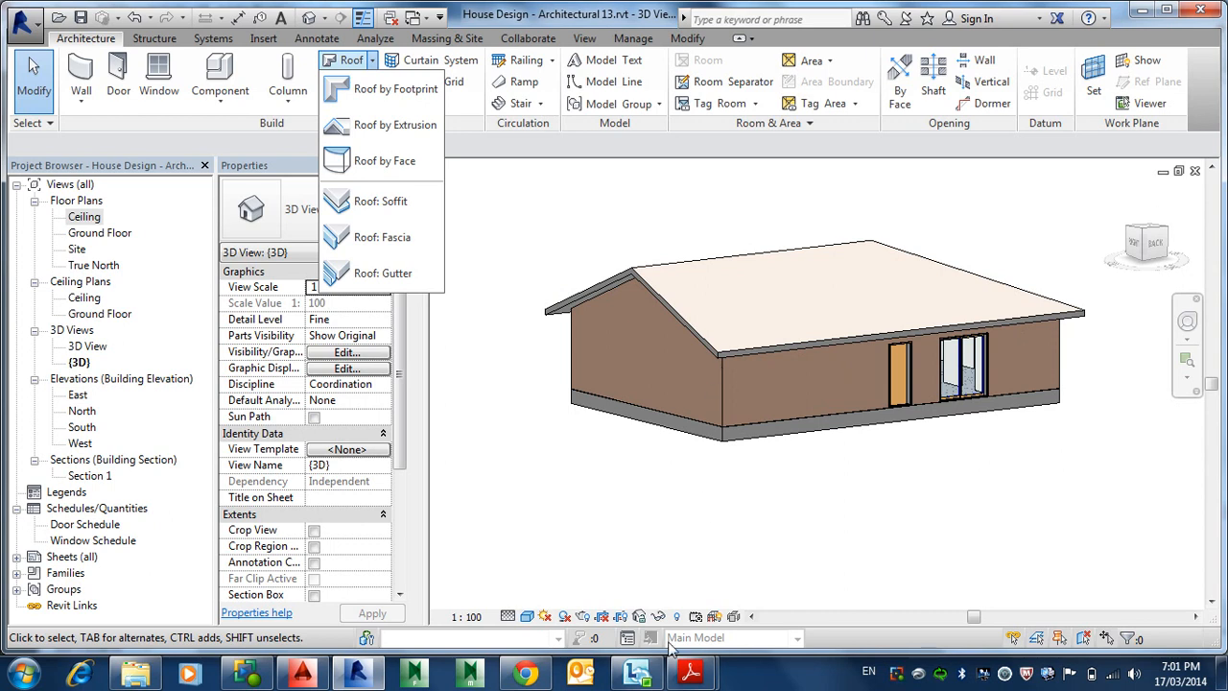
Switch back to the PDF notes and examine the illustration of the gable barge board extended 200 mm past the fascia
{"action": "left_click", "coordinate": [691, 671]}
{"action": "left_click", "coordinate": [753, 624]}
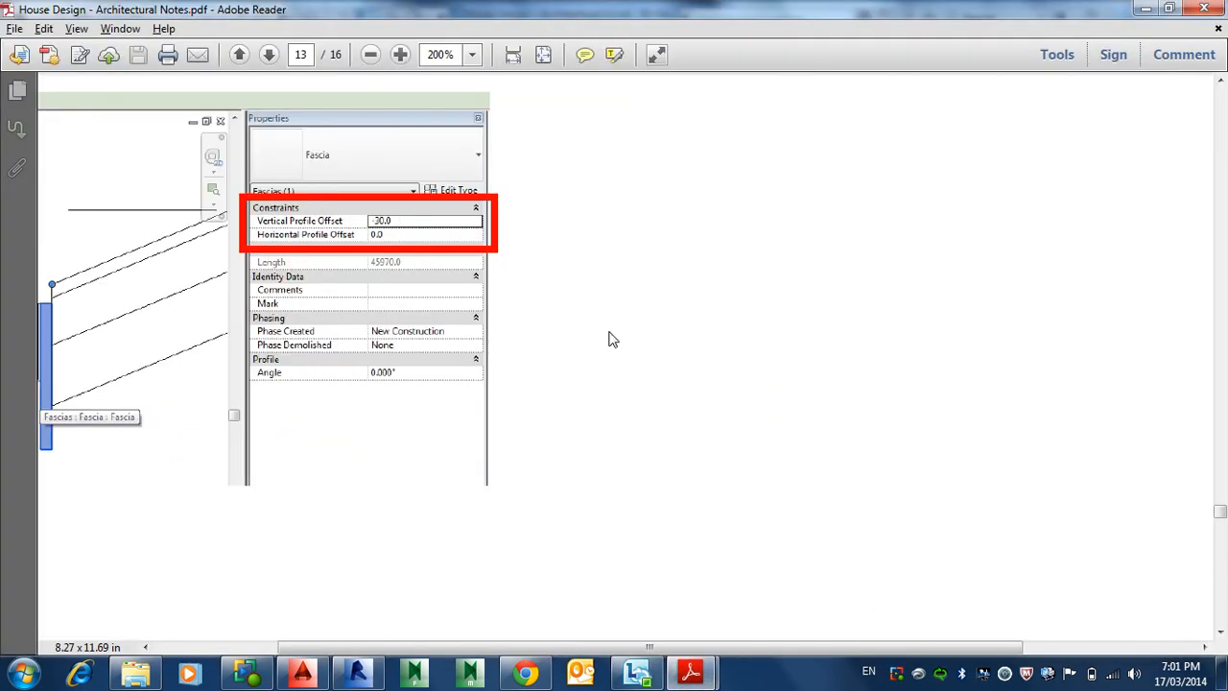
{"action": "scroll", "coordinate": [608, 331], "scroll_direction": "down", "scroll_amount": 4, "text": "ctrl"}
{"action": "scroll", "coordinate": [607, 327], "scroll_direction": "up", "scroll_amount": 5}
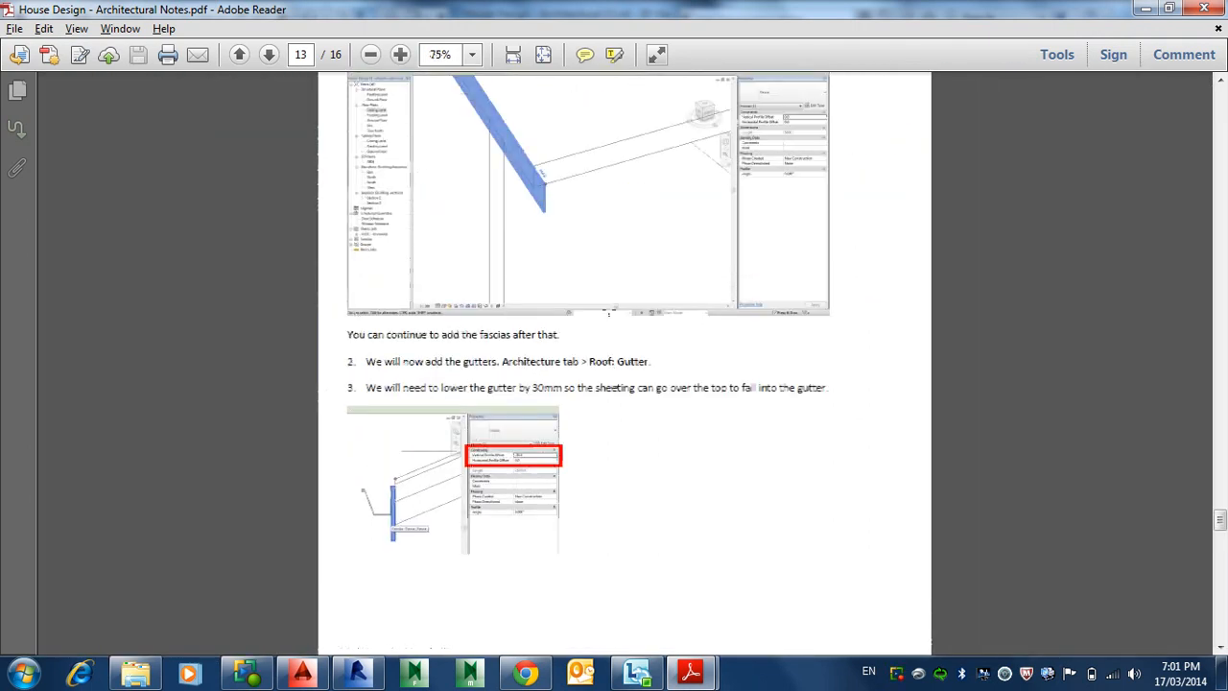
{"action": "left_click", "coordinate": [613, 465]}
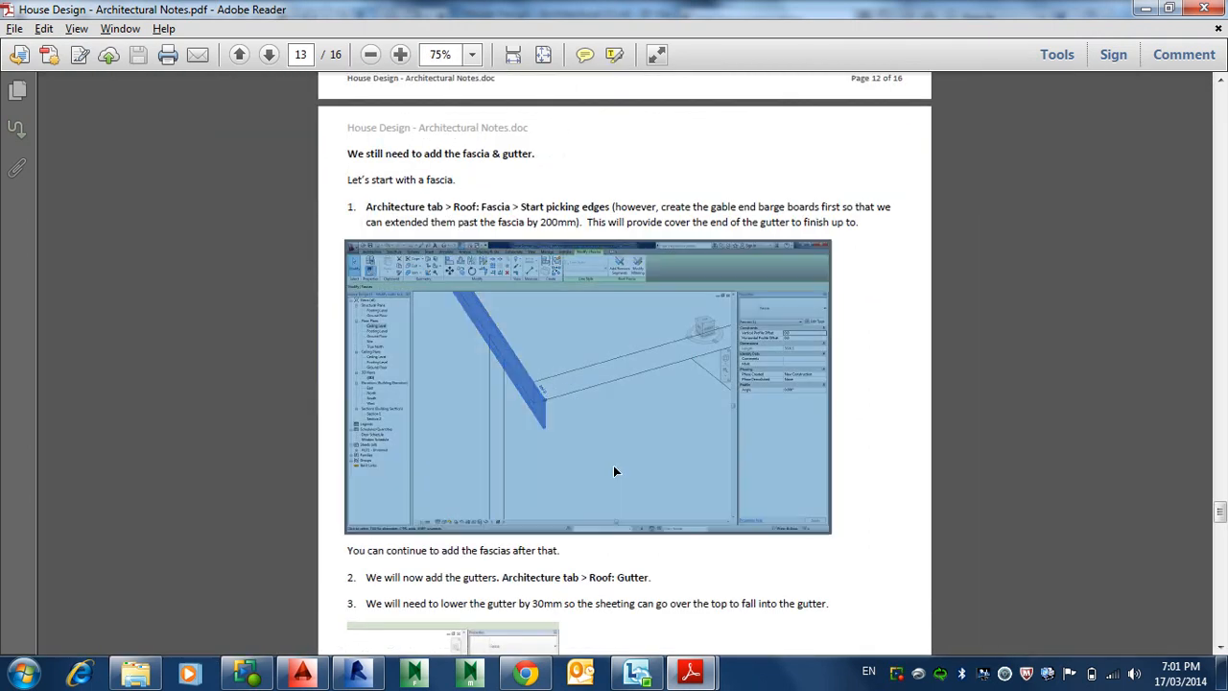
{"action": "left_click", "coordinate": [754, 436]}
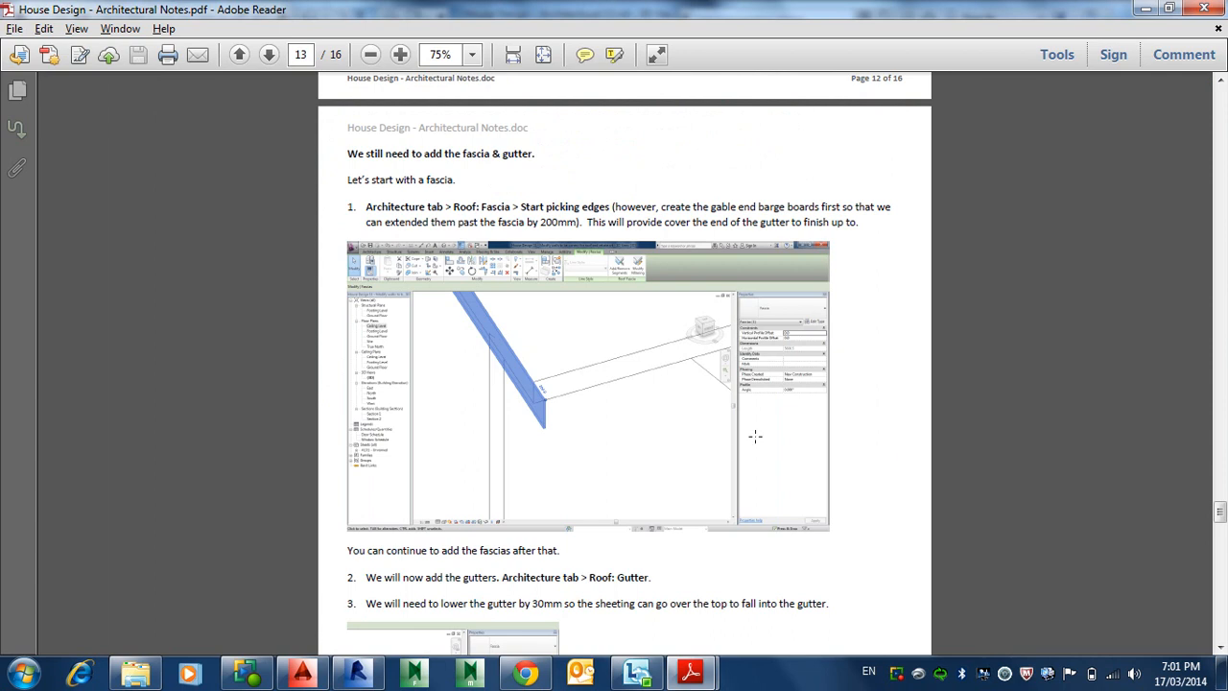
{"action": "scroll", "coordinate": [499, 374], "scroll_direction": "up", "scroll_amount": 6, "text": "ctrl"}
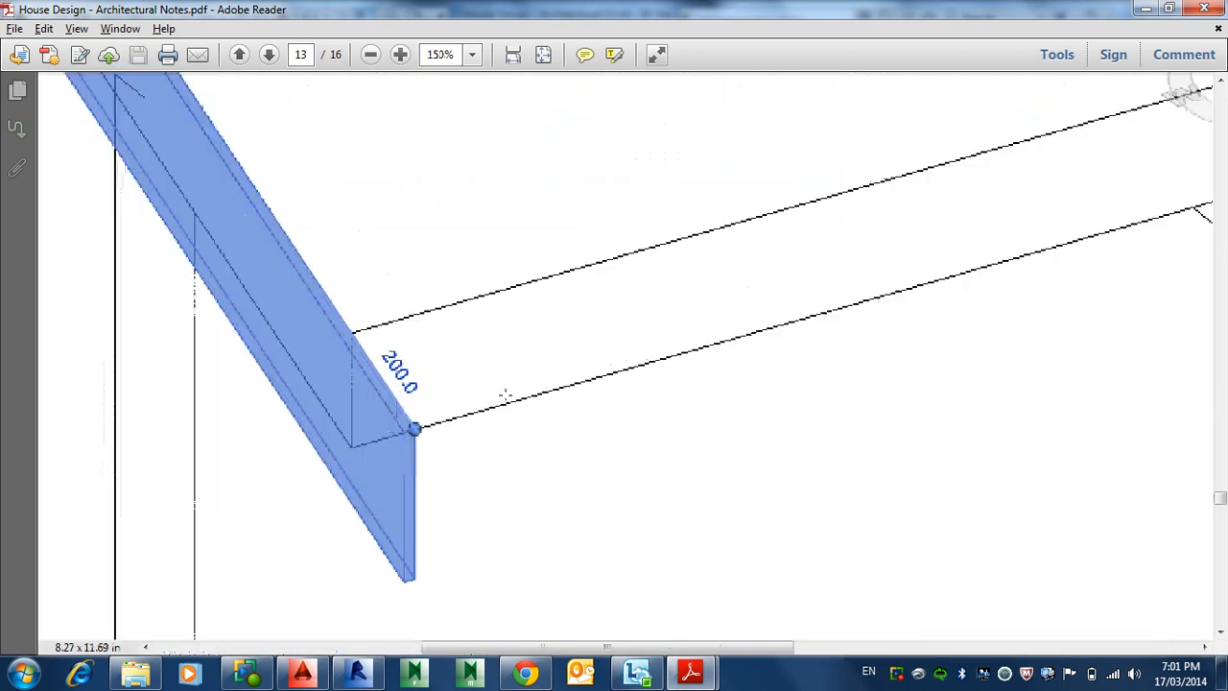
{"action": "scroll", "coordinate": [387, 464], "scroll_direction": "up", "scroll_amount": 3, "text": "ctrl"}
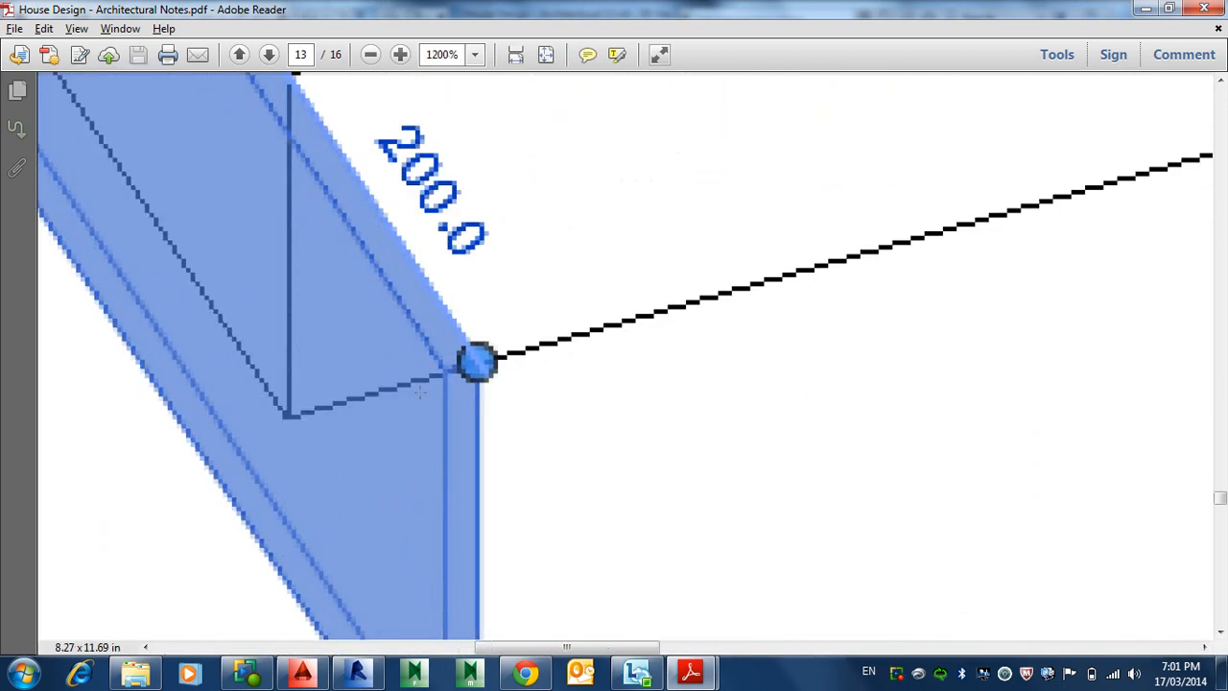
{"action": "scroll", "coordinate": [594, 359], "scroll_direction": "down", "scroll_amount": 5, "text": "ctrl"}
{"action": "scroll", "coordinate": [594, 360], "scroll_direction": "down", "scroll_amount": 2}
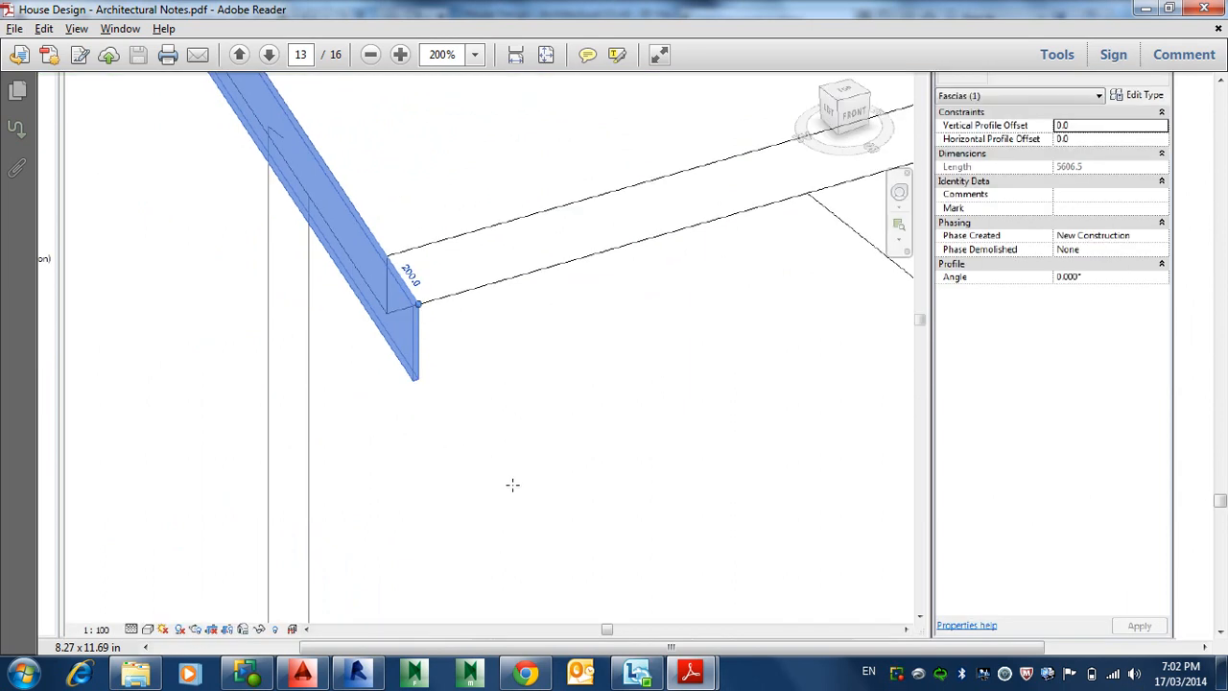
Switch to Revit and place a Roof: Fascia along both sloping top edges of the gable end
{"action": "key", "text": "alt+Tab"}
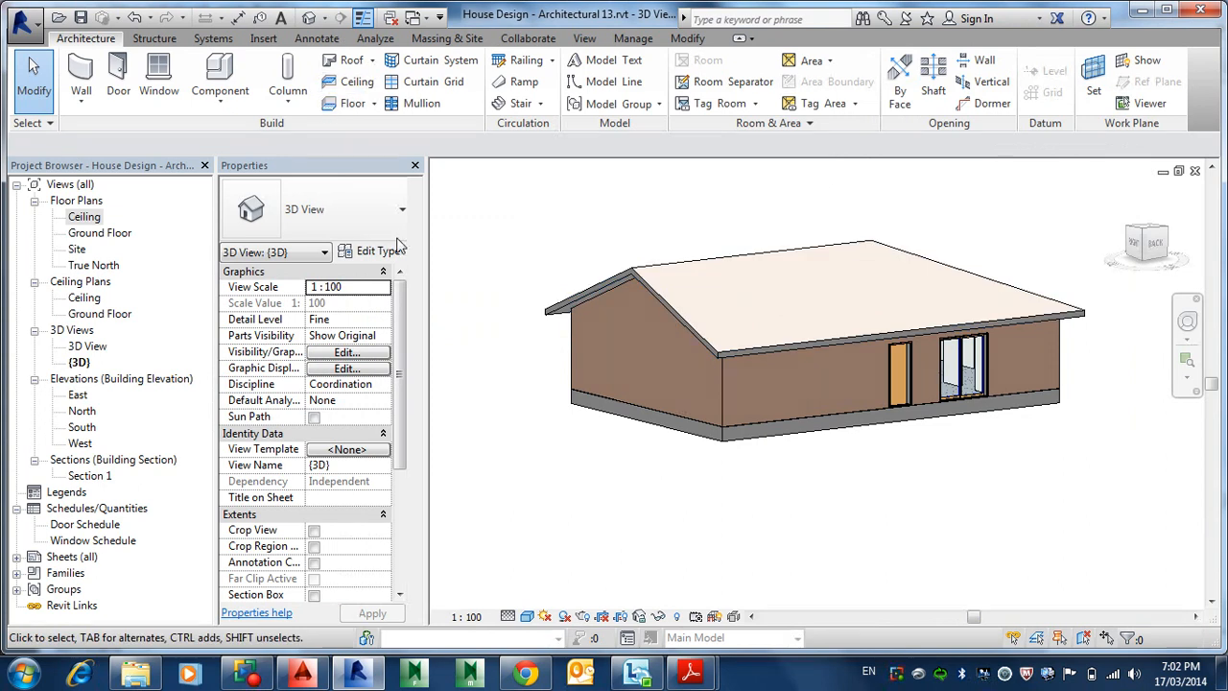
{"action": "left_click", "coordinate": [372, 61]}
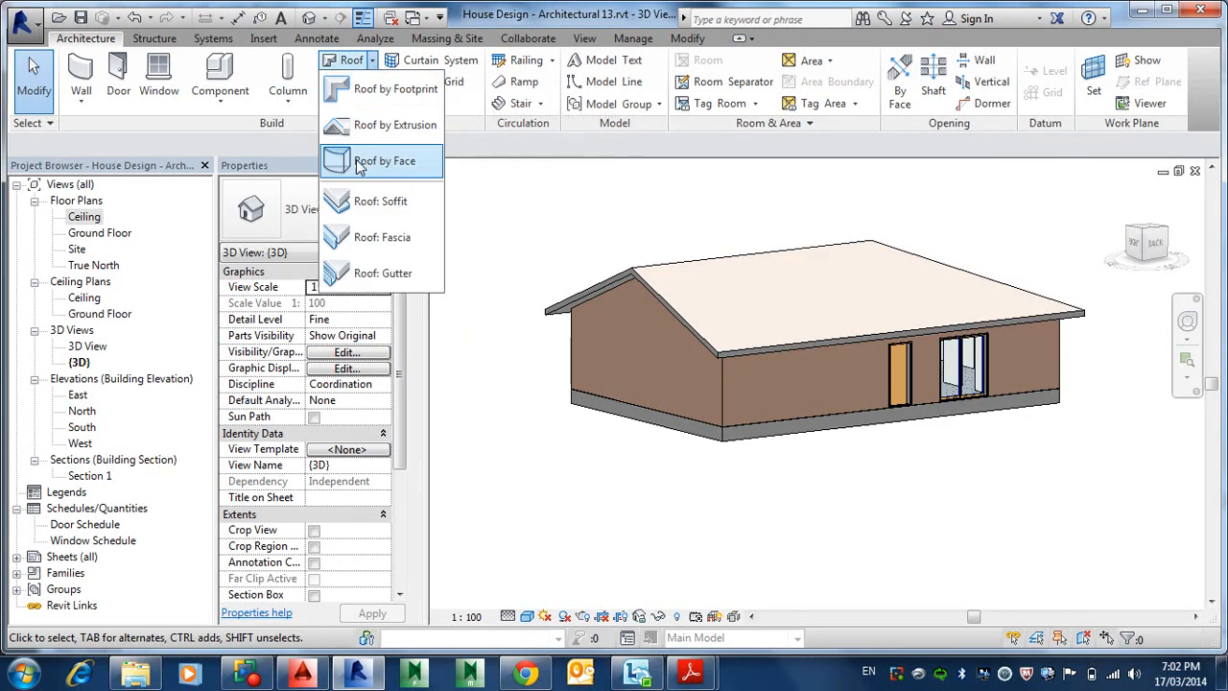
{"action": "left_click", "coordinate": [382, 237]}
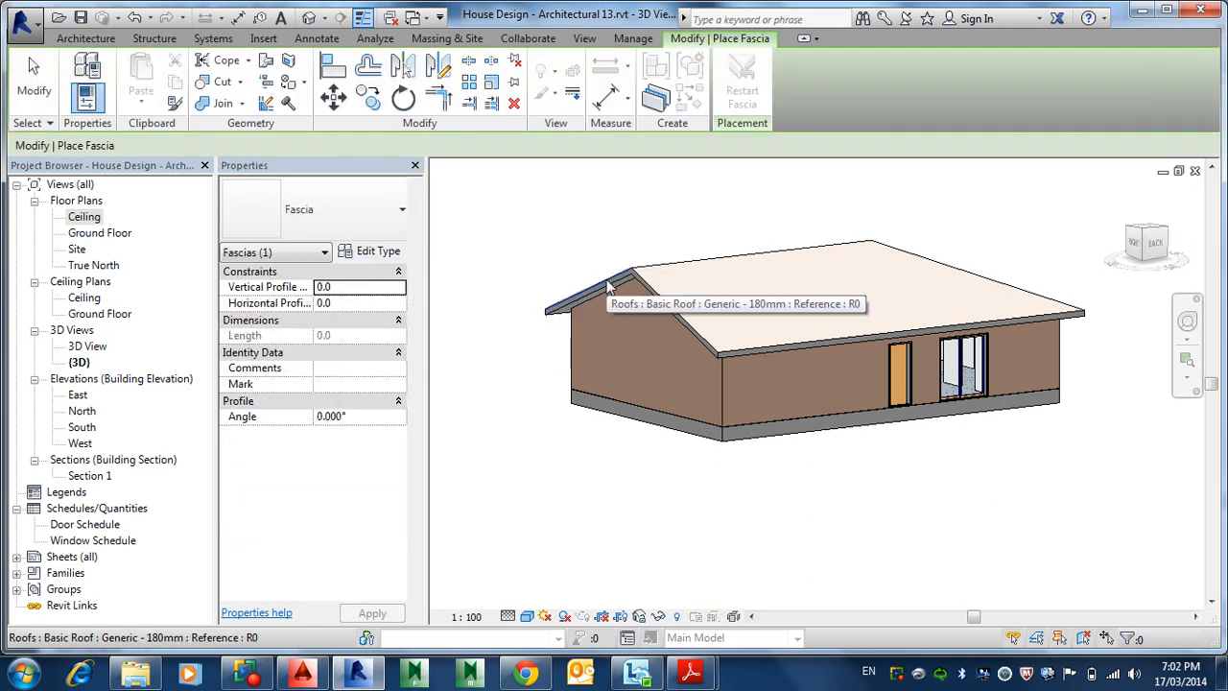
{"action": "scroll", "coordinate": [607, 284], "scroll_direction": "up", "scroll_amount": 2}
{"action": "scroll", "coordinate": [607, 284], "scroll_direction": "up", "scroll_amount": 2}
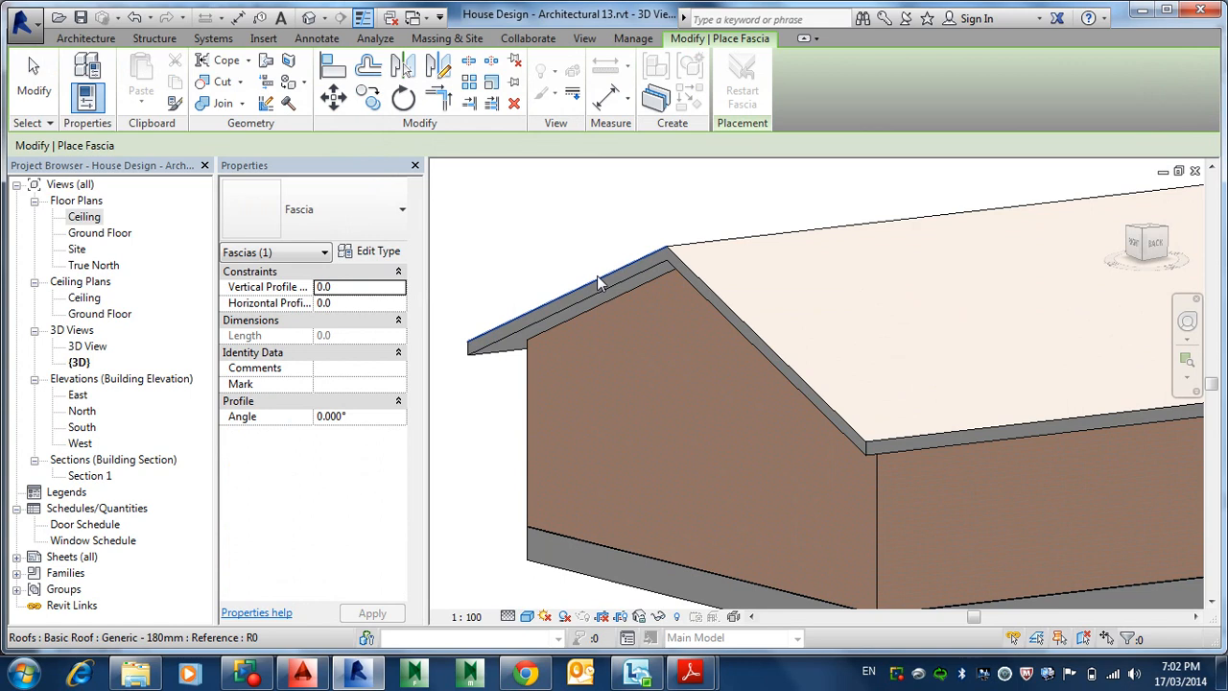
{"action": "left_click", "coordinate": [597, 280]}
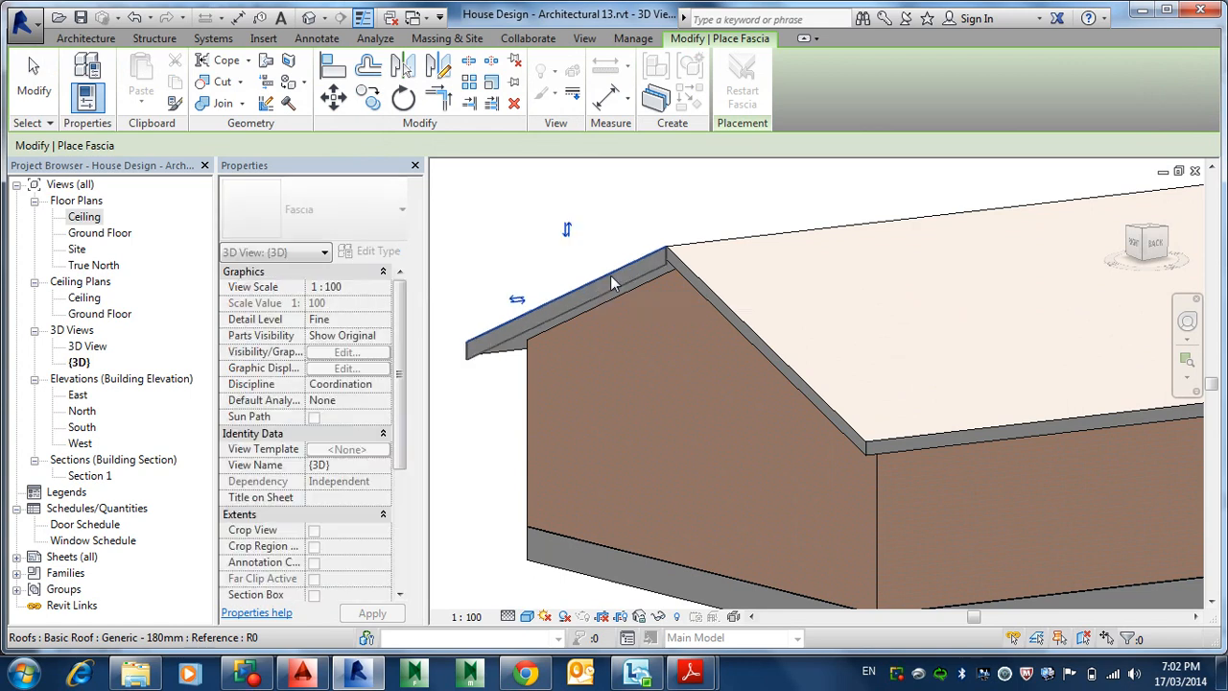
{"action": "left_click", "coordinate": [698, 285]}
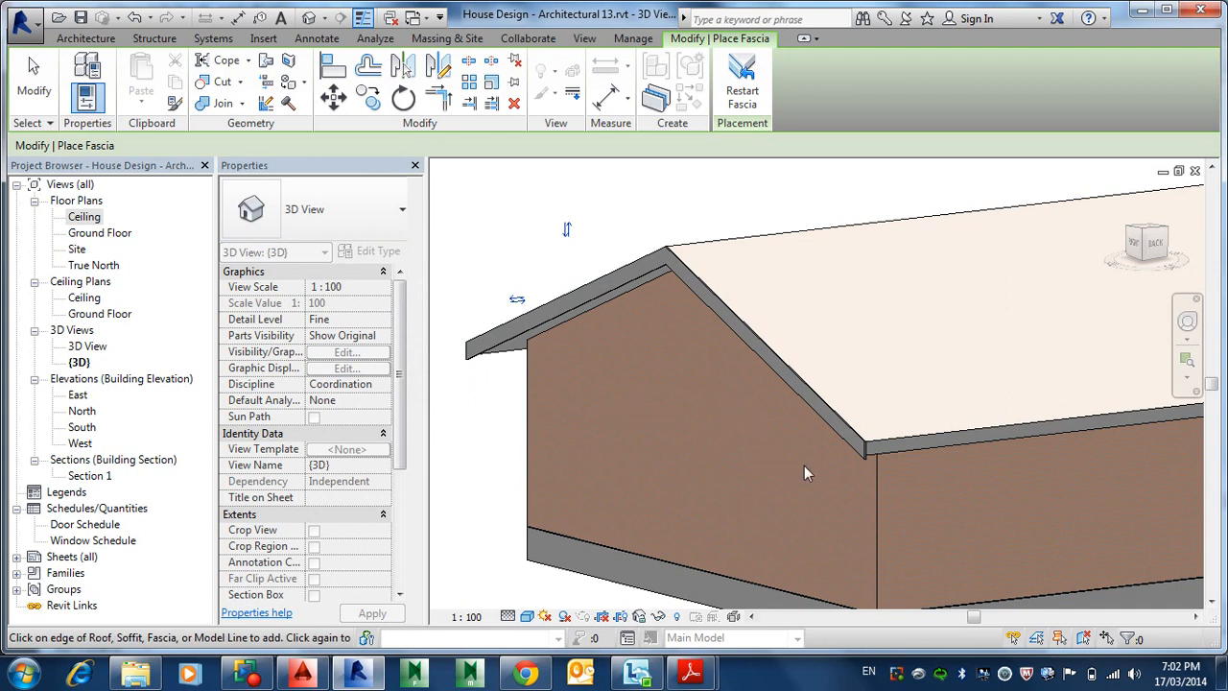
{"action": "left_click", "coordinate": [38, 76]}
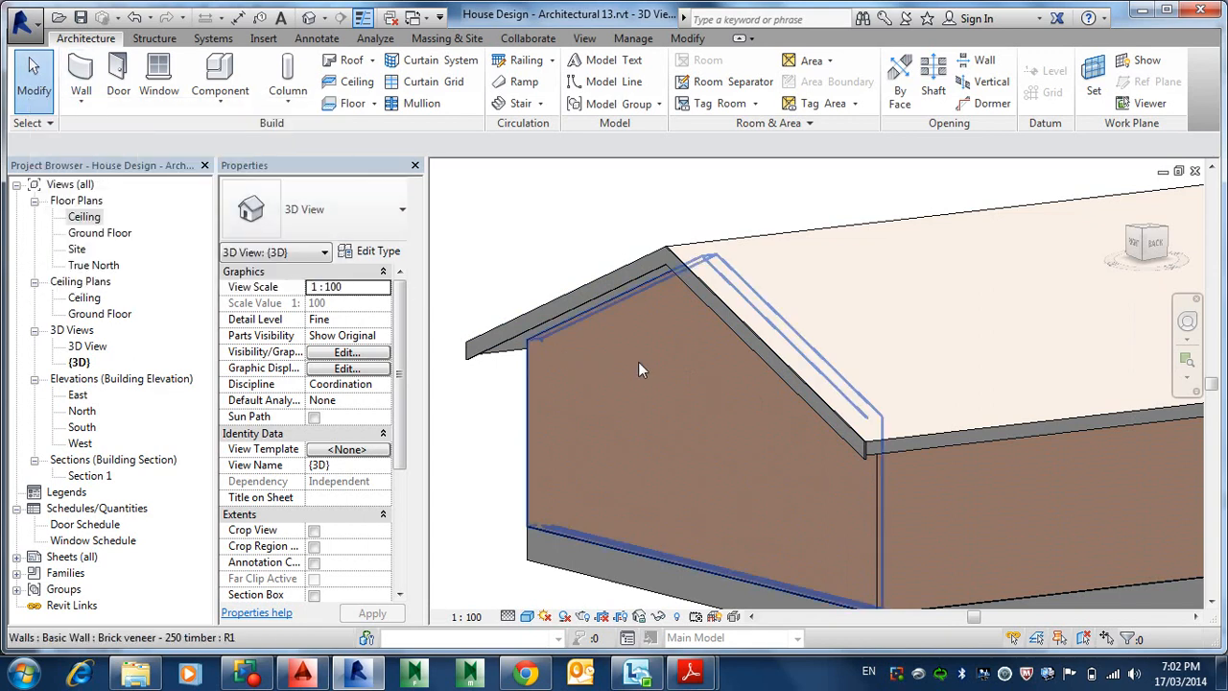
Select the gable fascia and stretch its lower end about 274 mm past the eave corner
{"action": "left_click", "coordinate": [797, 380]}
{"action": "scroll", "coordinate": [869, 454], "scroll_direction": "up", "scroll_amount": 5}
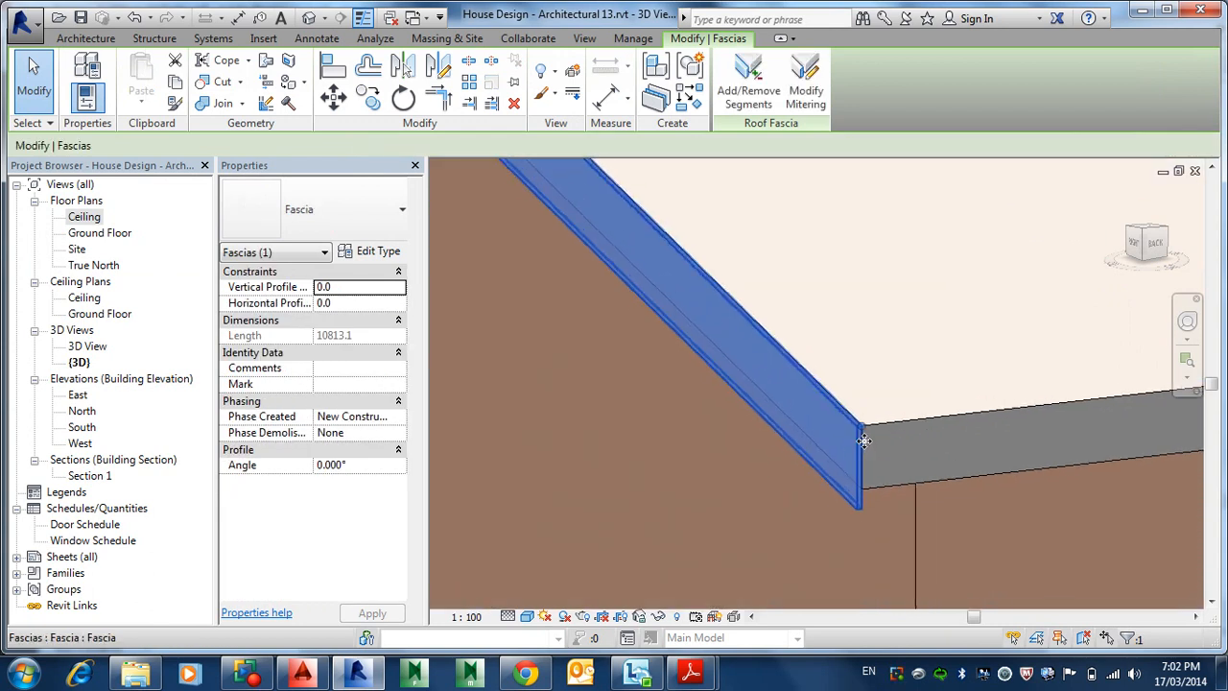
{"action": "left_click_drag", "start_coordinate": [861, 425], "coordinate": [914, 477]}
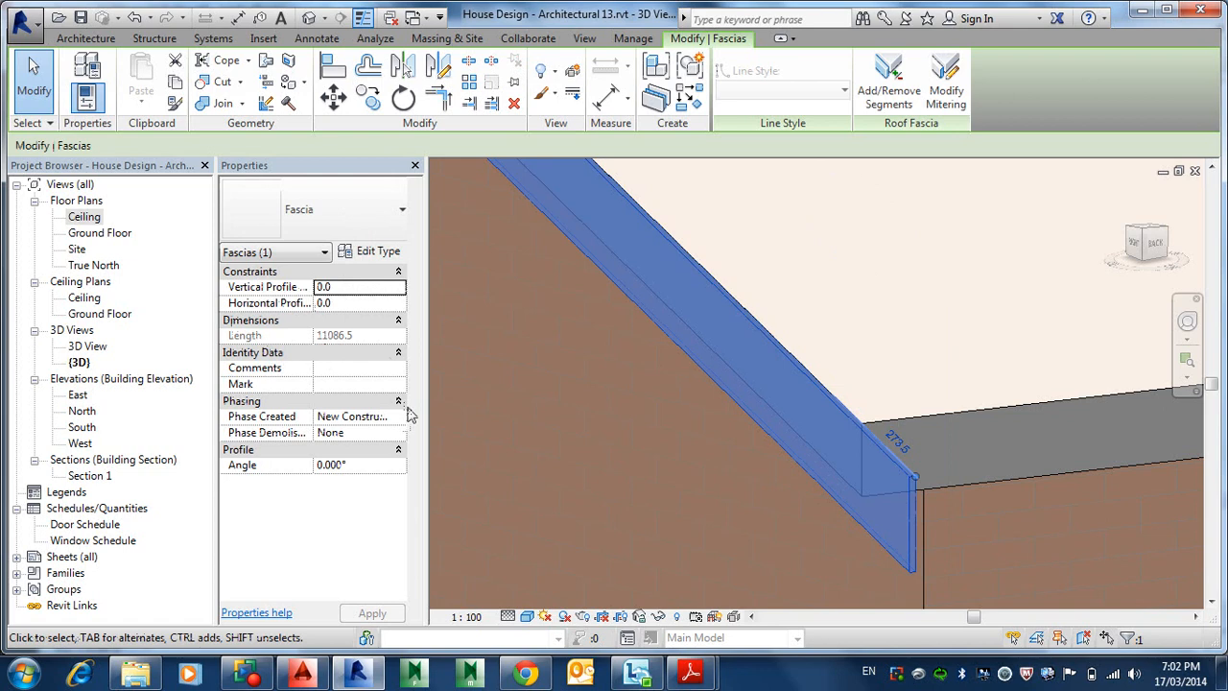
Set the fascia's end extension dimension at the eave corner to 200 mm
{"action": "scroll", "coordinate": [892, 458], "scroll_direction": "down", "scroll_amount": 1}
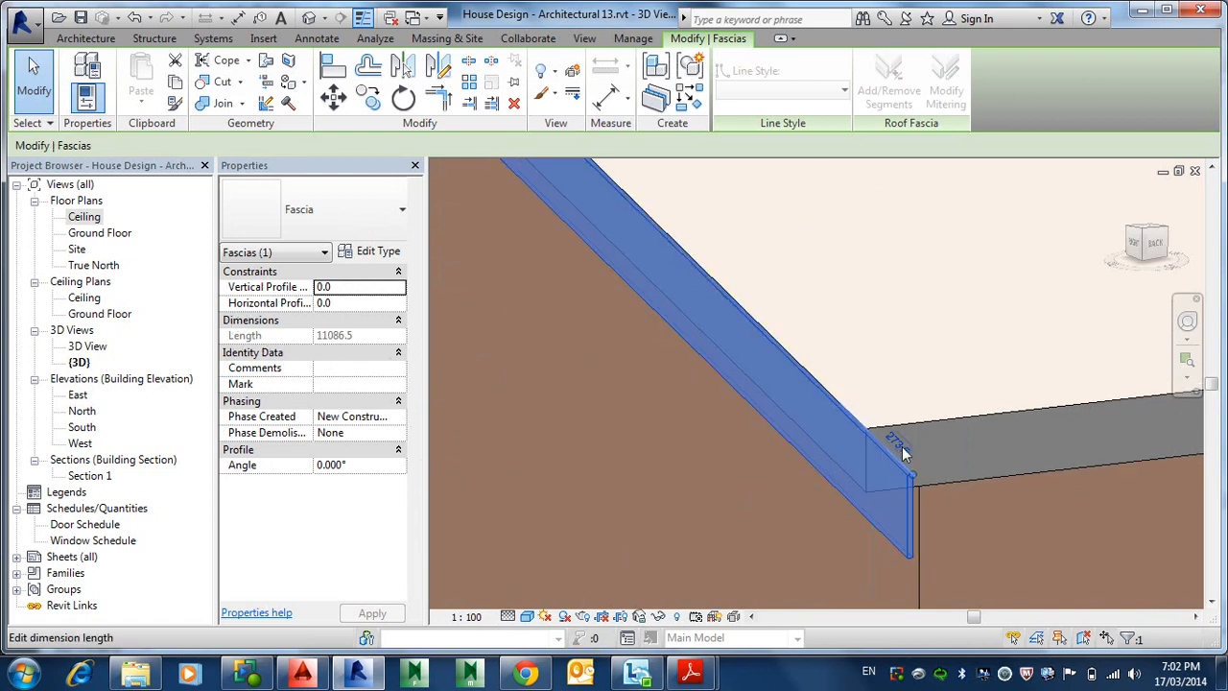
{"action": "scroll", "coordinate": [902, 447], "scroll_direction": "up", "scroll_amount": 4}
{"action": "scroll", "coordinate": [890, 451], "scroll_direction": "up", "scroll_amount": 2}
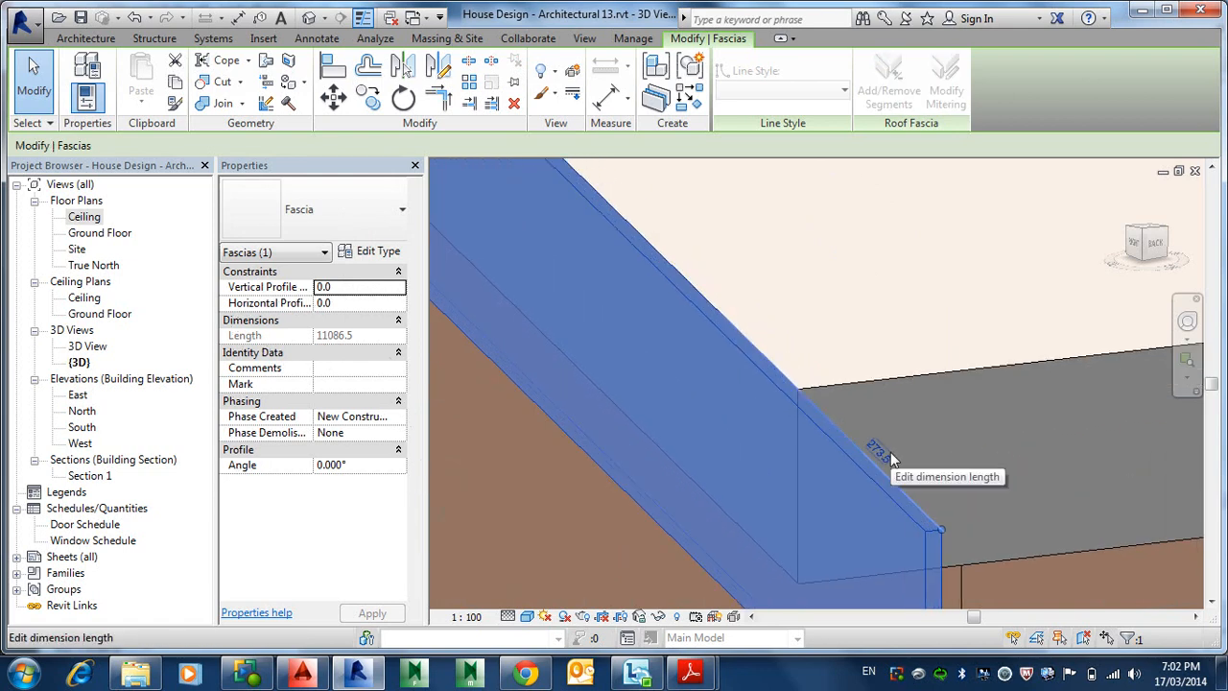
{"action": "scroll", "coordinate": [899, 453], "scroll_direction": "up", "scroll_amount": 2}
{"action": "left_click", "coordinate": [864, 457]}
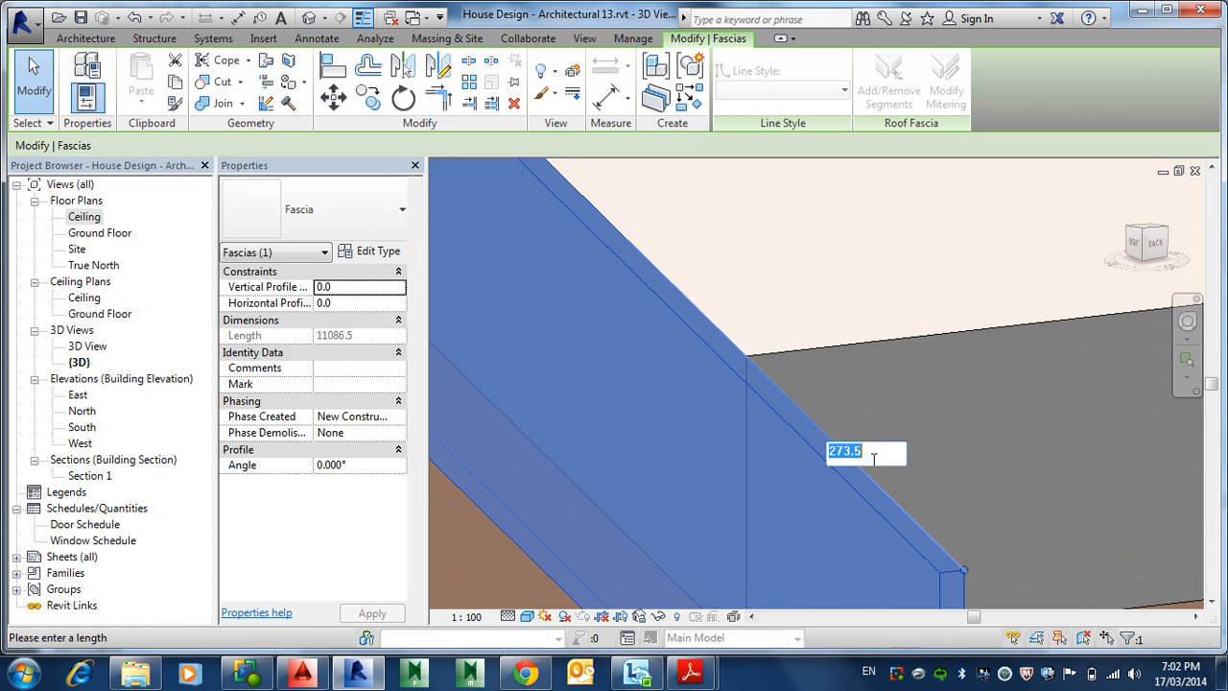
{"action": "type", "text": "200"}
{"action": "key", "text": "Return"}
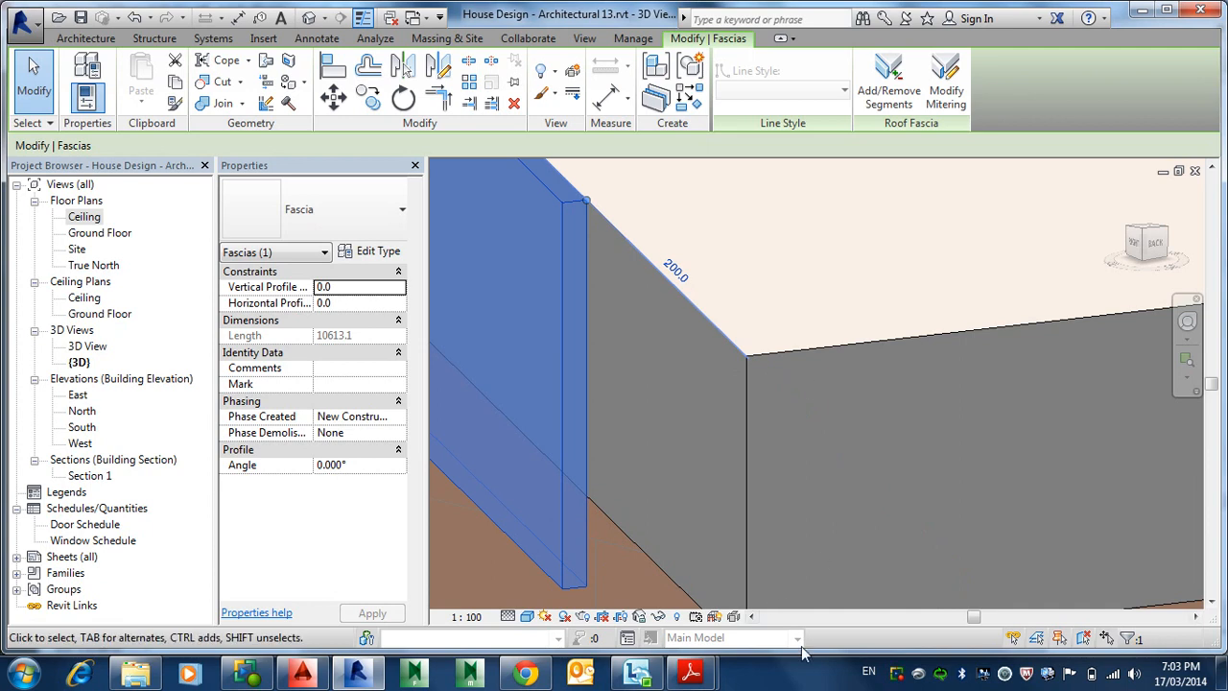
Reverse the direction of the fascia's 200 mm end offset so the barge board projects beyond the eave corner
{"action": "left_click", "coordinate": [676, 272]}
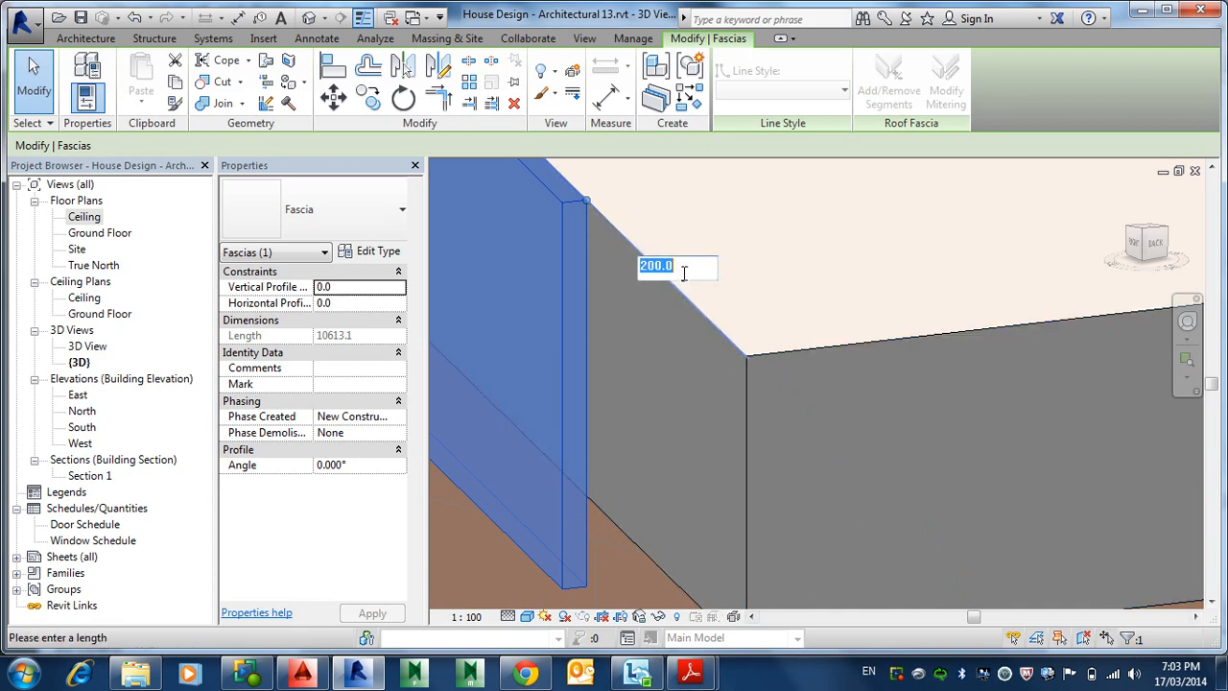
{"action": "left_click", "coordinate": [641, 266]}
{"action": "key", "text": "Return"}
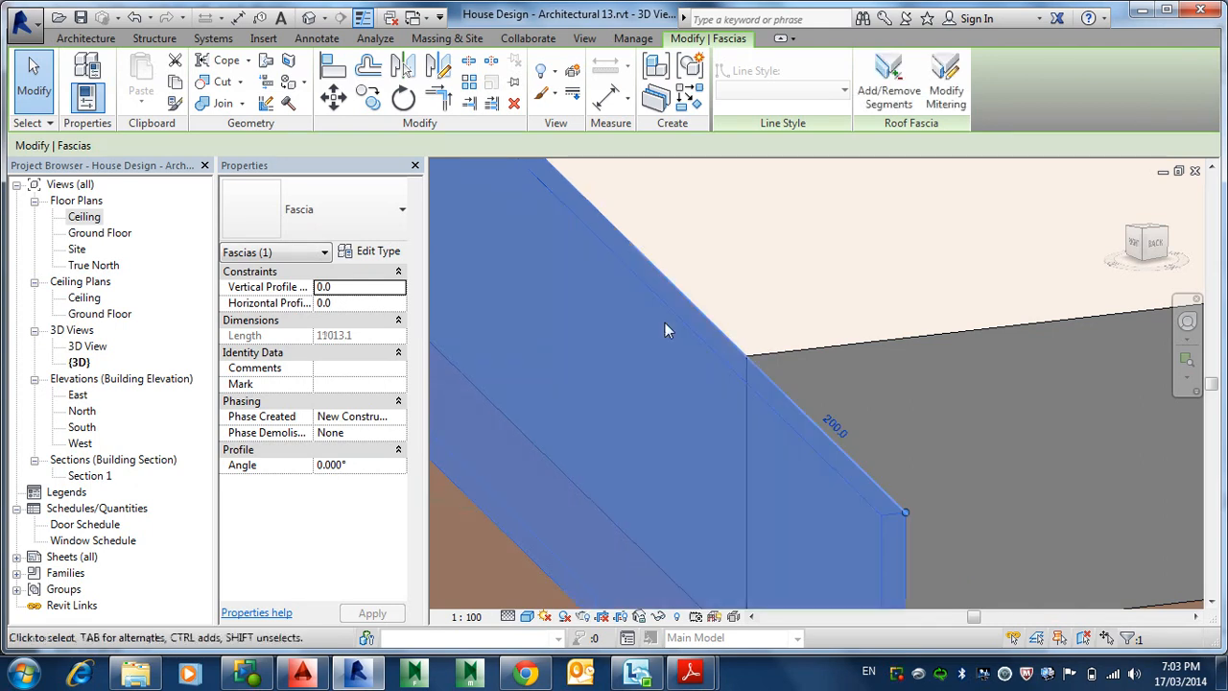
{"action": "scroll", "coordinate": [856, 381], "scroll_direction": "down", "scroll_amount": 5}
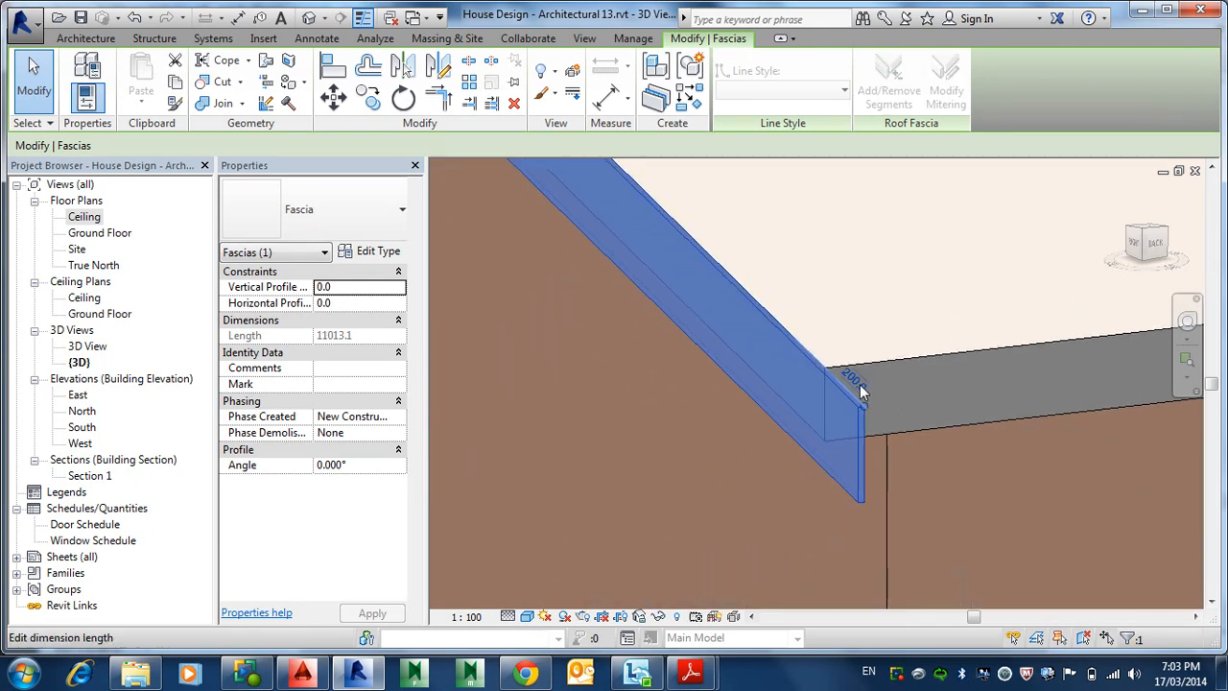
{"action": "scroll", "coordinate": [860, 386], "scroll_direction": "up", "scroll_amount": 2}
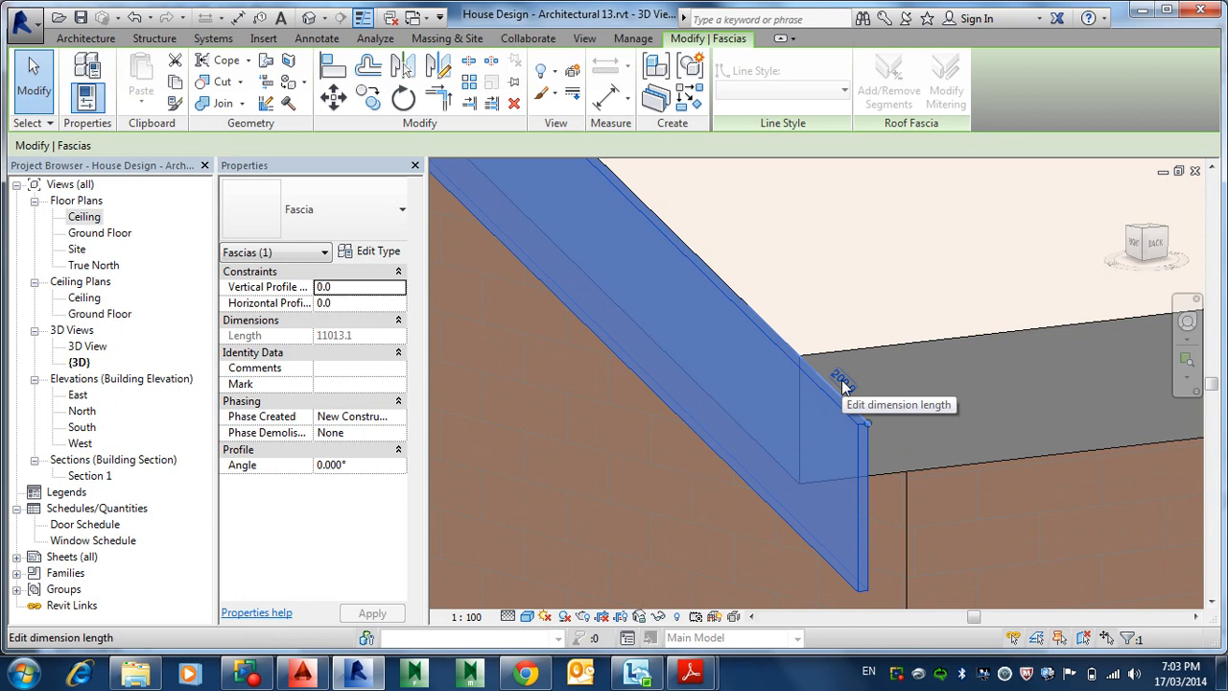
Select the gable fascia at the front eave corner and stretch its end about 204 mm past the corner
{"action": "scroll", "coordinate": [847, 387], "scroll_direction": "up", "scroll_amount": 2}
{"action": "scroll", "coordinate": [860, 419], "scroll_direction": "down", "scroll_amount": 3}
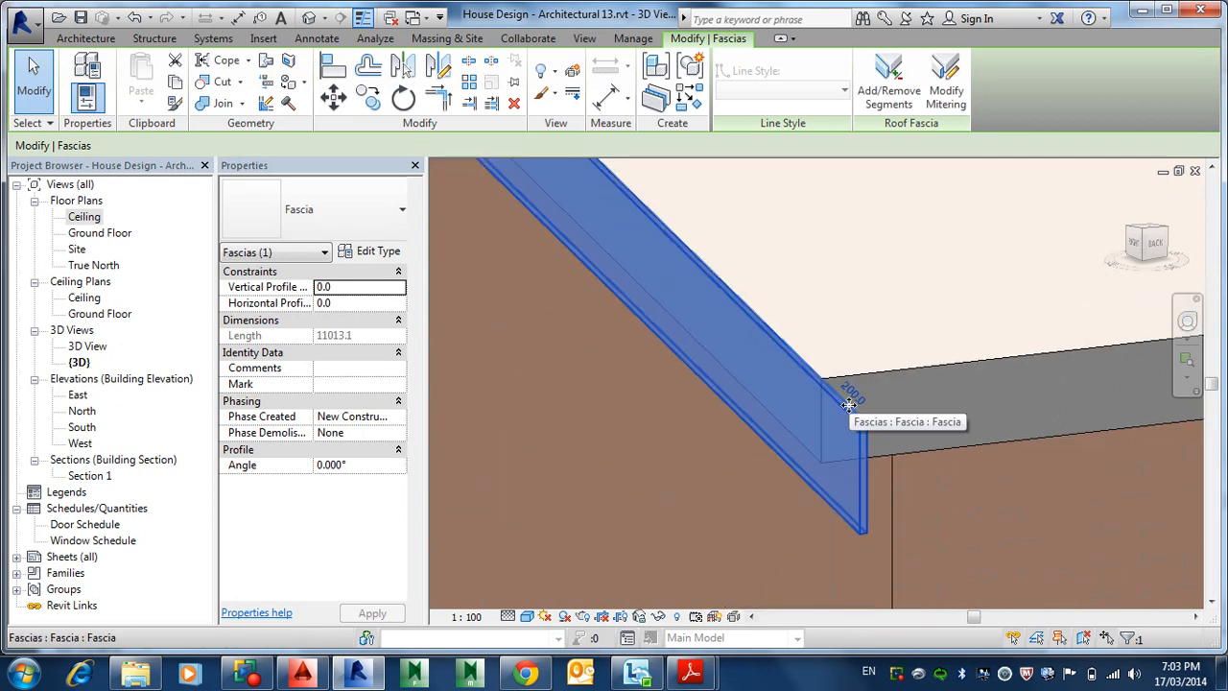
{"action": "key", "text": "Escape"}
{"action": "scroll", "coordinate": [796, 437], "scroll_direction": "down", "scroll_amount": 4}
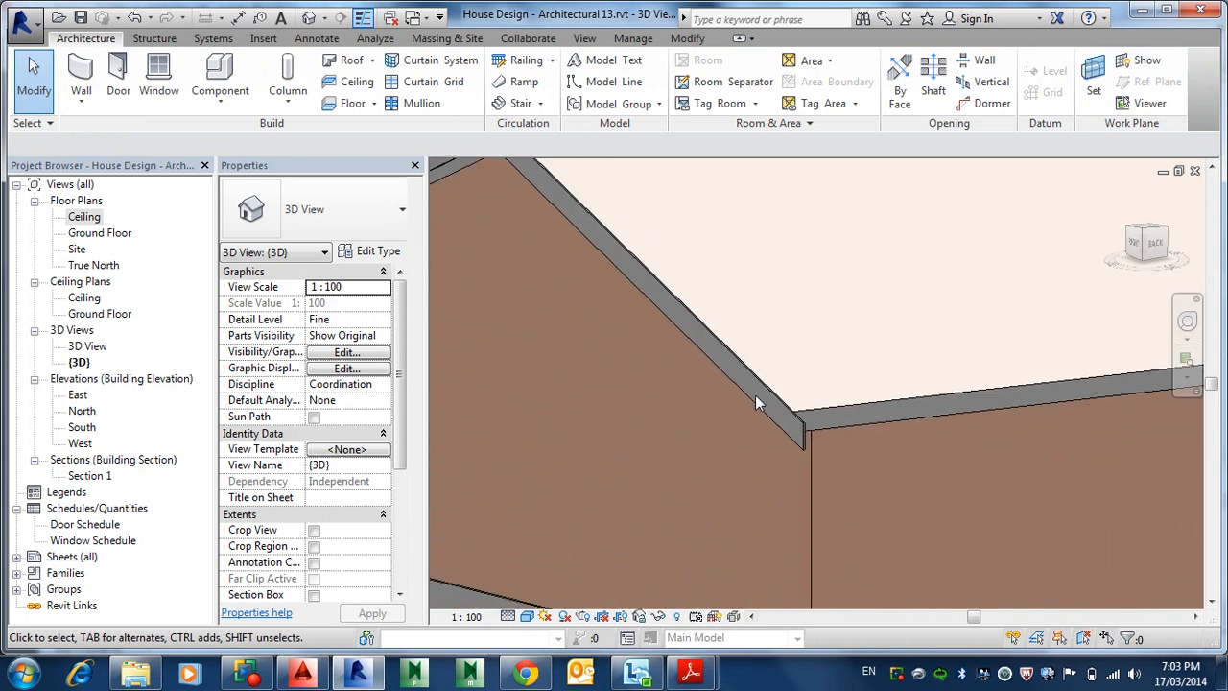
{"action": "scroll", "coordinate": [755, 400], "scroll_direction": "down", "scroll_amount": 5}
{"action": "middle_click_drag", "start_coordinate": [657, 337], "coordinate": [863, 380], "text": "shift"}
{"action": "scroll", "coordinate": [825, 378], "scroll_direction": "up", "scroll_amount": 3}
{"action": "scroll", "coordinate": [771, 409], "scroll_direction": "up", "scroll_amount": 3}
{"action": "scroll", "coordinate": [714, 439], "scroll_direction": "up", "scroll_amount": 2}
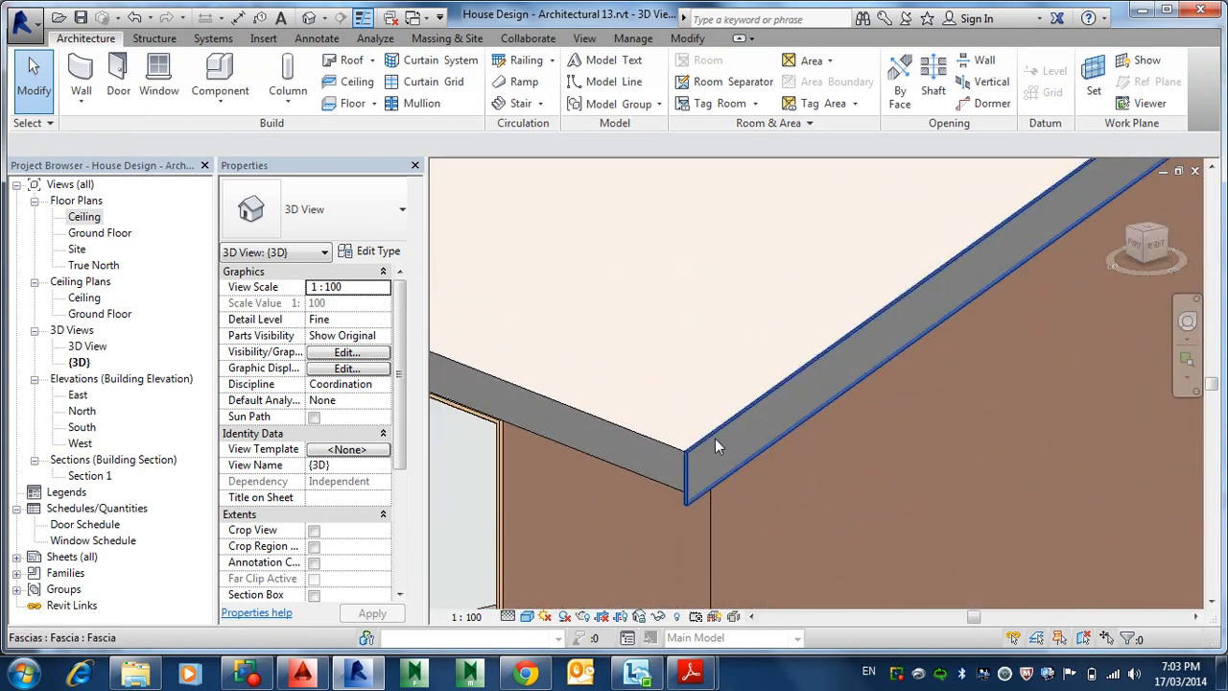
{"action": "left_click", "coordinate": [713, 443]}
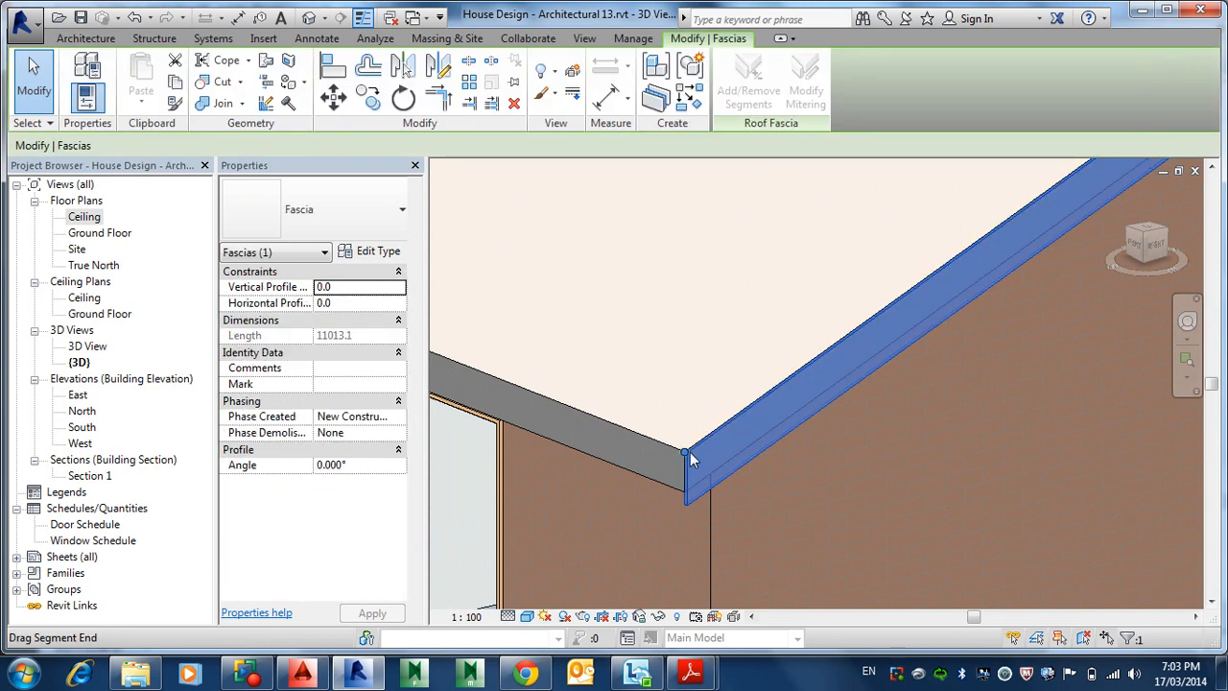
{"action": "middle_click_drag", "start_coordinate": [723, 448], "coordinate": [804, 281]}
{"action": "scroll", "coordinate": [768, 281], "scroll_direction": "up", "scroll_amount": 4}
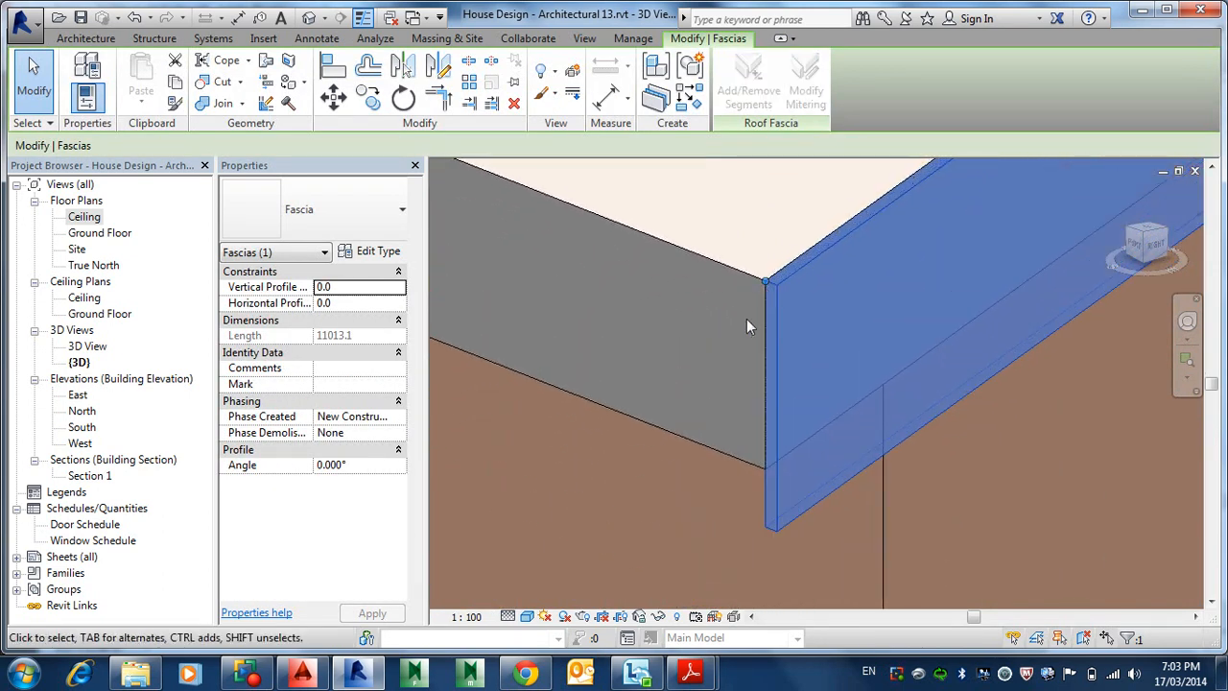
{"action": "left_click_drag", "start_coordinate": [765, 282], "coordinate": [644, 428]}
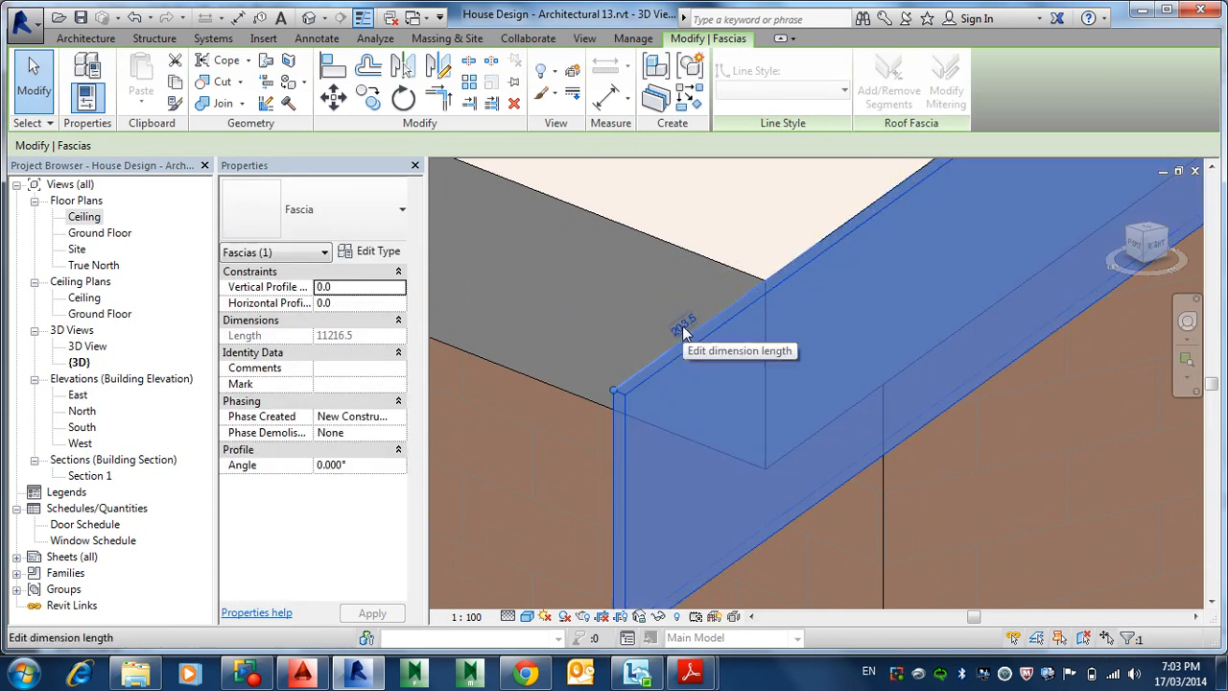
Enter -200 as the fascia's end extension at the front eave corner and deselect the fascia
{"action": "left_click", "coordinate": [682, 325]}
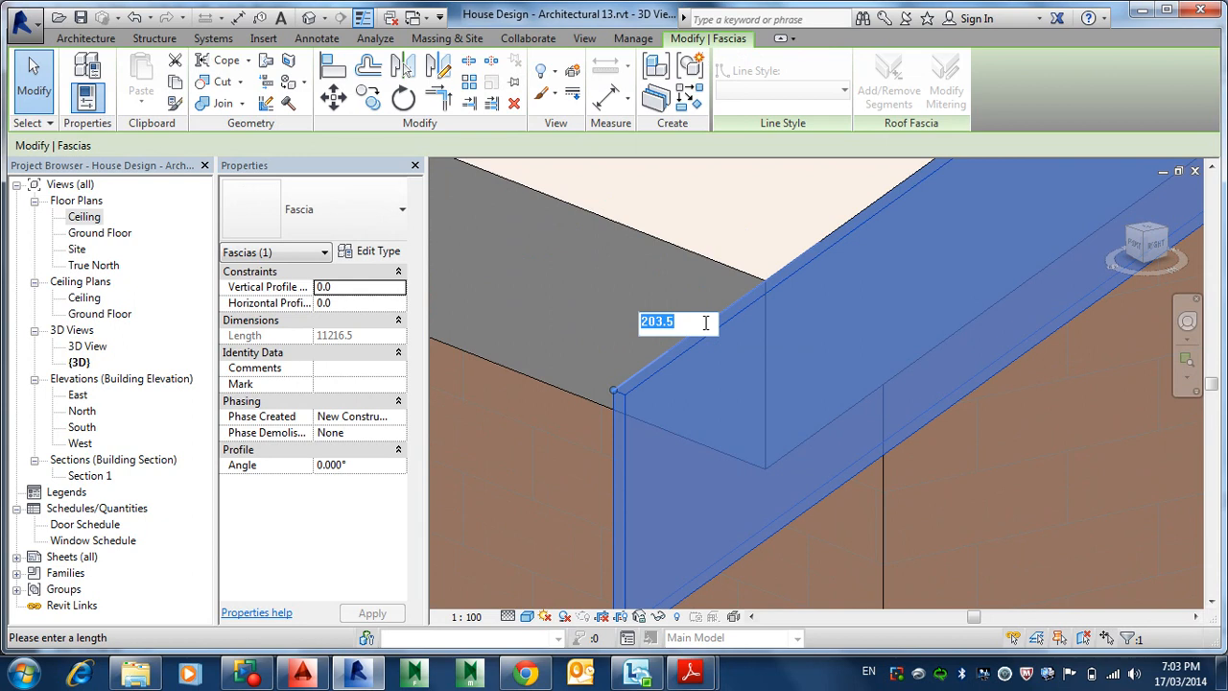
{"action": "type", "text": "-200"}
{"action": "key", "text": "Return"}
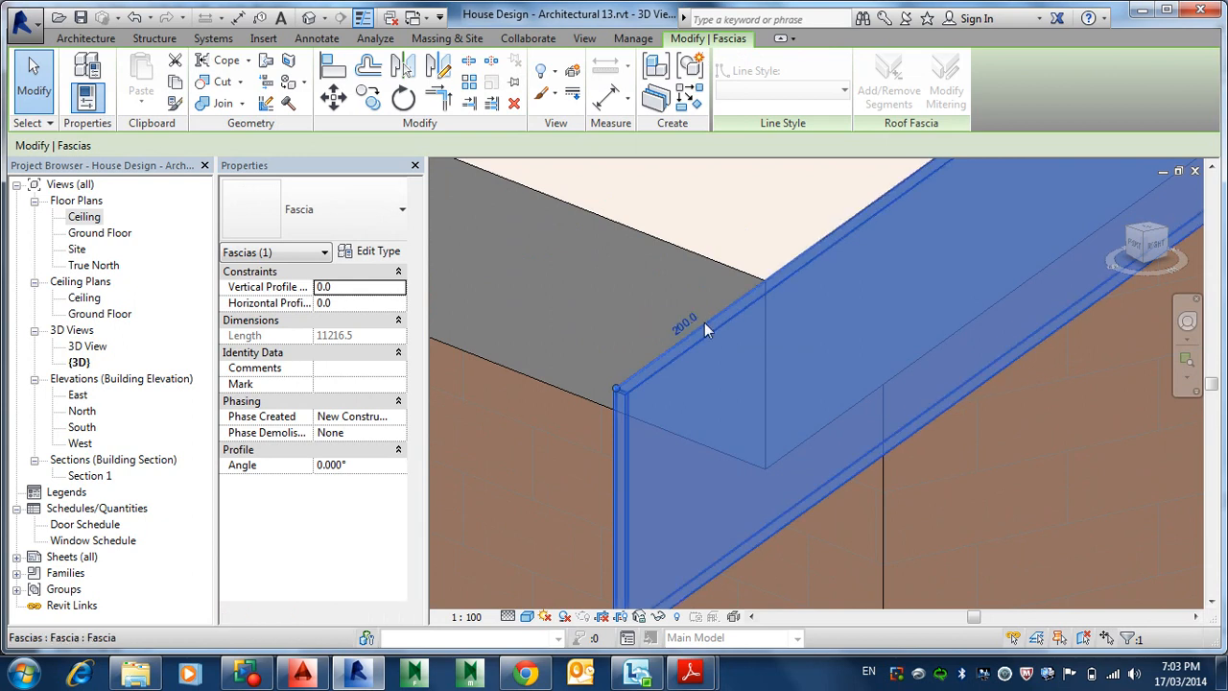
{"action": "key", "text": "Escape"}
{"action": "scroll", "coordinate": [709, 363], "scroll_direction": "down", "scroll_amount": 7}
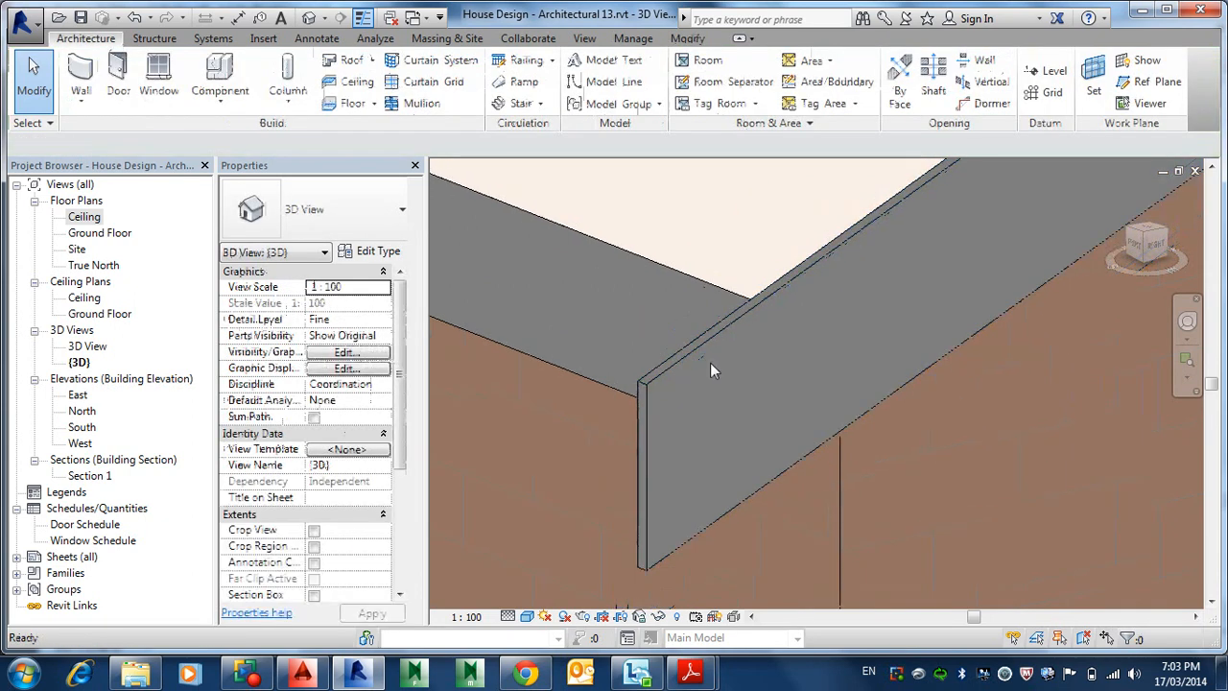
{"action": "middle_click_drag", "start_coordinate": [762, 374], "coordinate": [725, 471]}
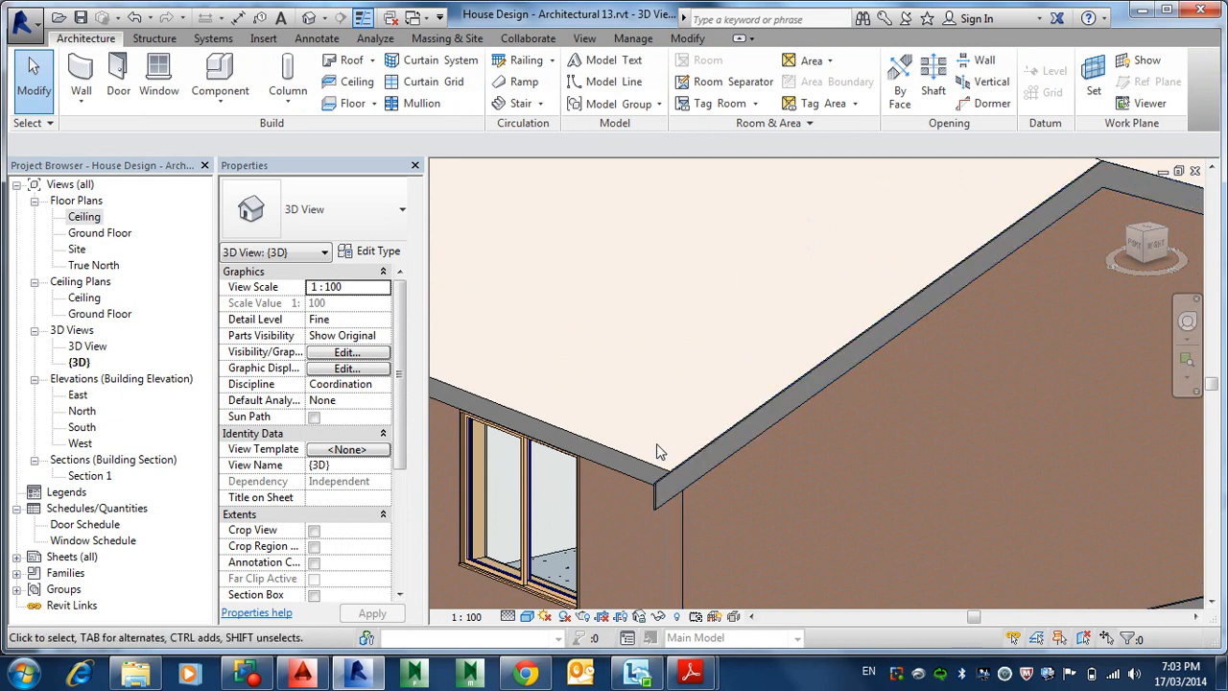
{"action": "scroll", "coordinate": [658, 451], "scroll_direction": "down", "scroll_amount": 4}
{"action": "scroll", "coordinate": [790, 488], "scroll_direction": "up", "scroll_amount": 4}
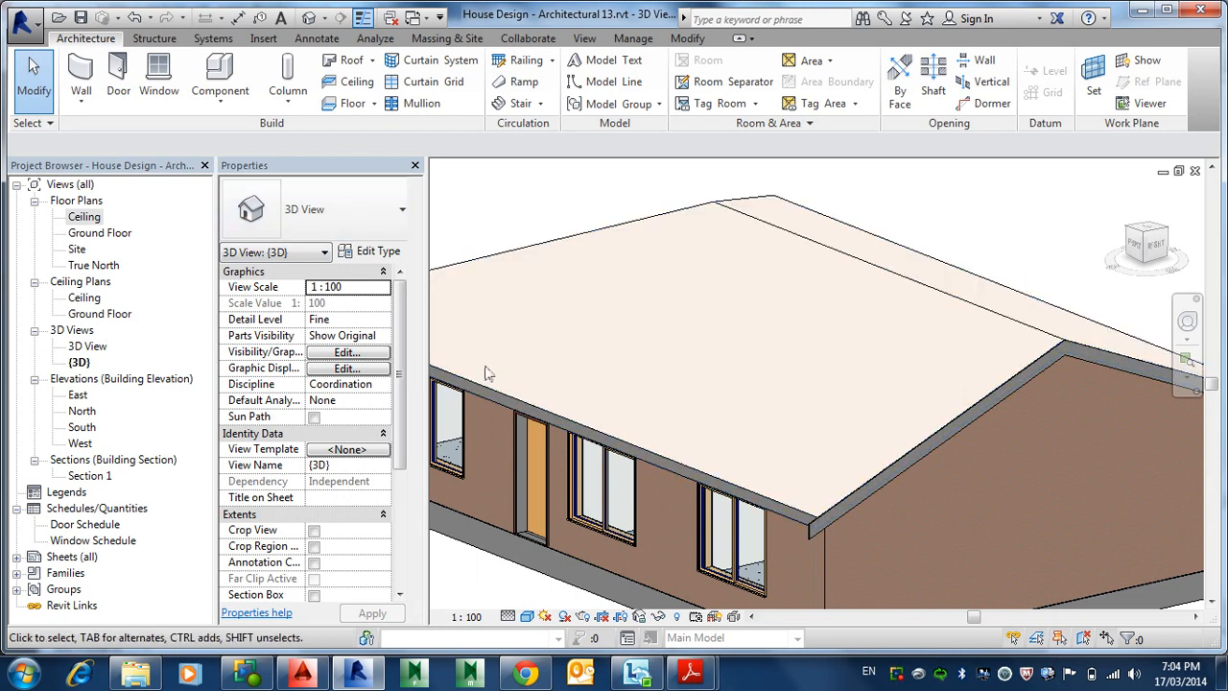
Place a Roof: Fascia along the roof's top edge at the front eave, from the gable corner to the hip end
{"action": "left_click", "coordinate": [373, 60]}
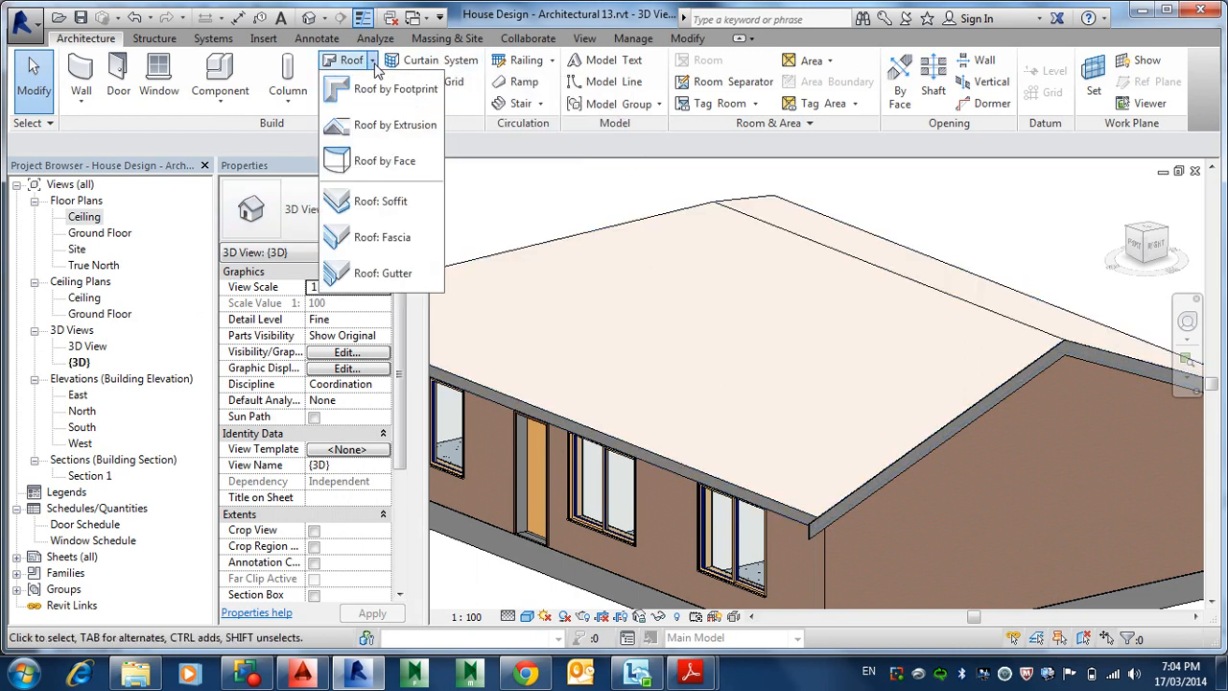
{"action": "left_click", "coordinate": [369, 243]}
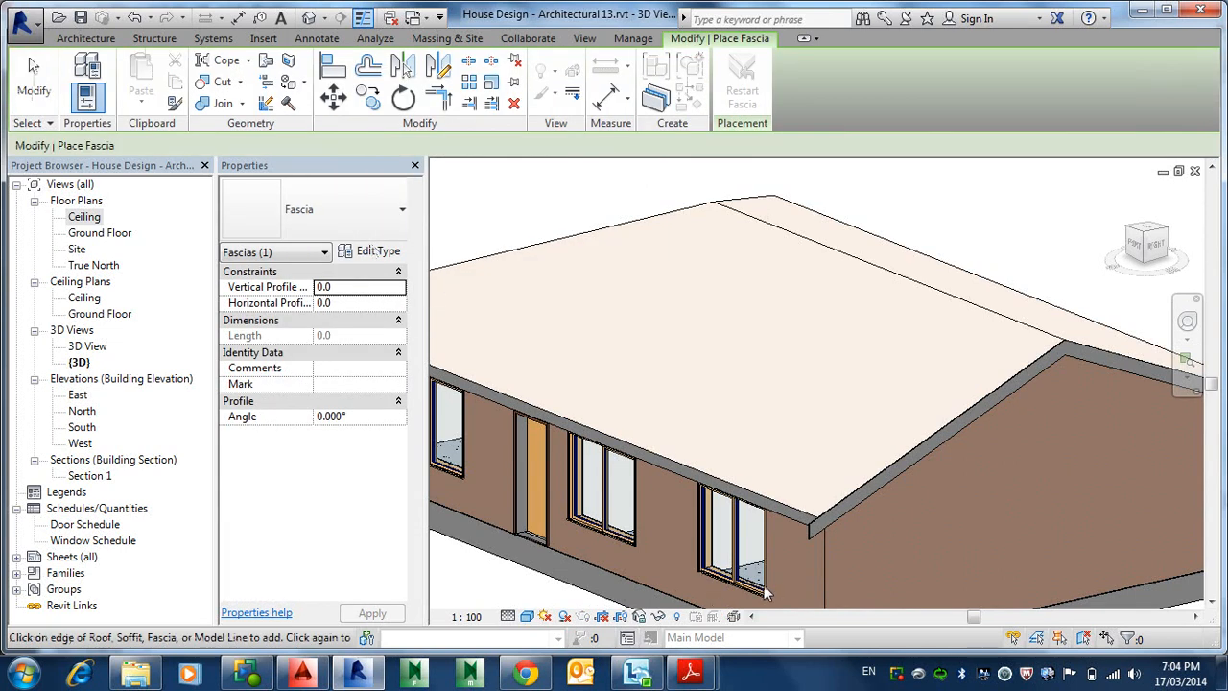
{"action": "scroll", "coordinate": [777, 518], "scroll_direction": "up", "scroll_amount": 2}
{"action": "left_click", "coordinate": [784, 484]}
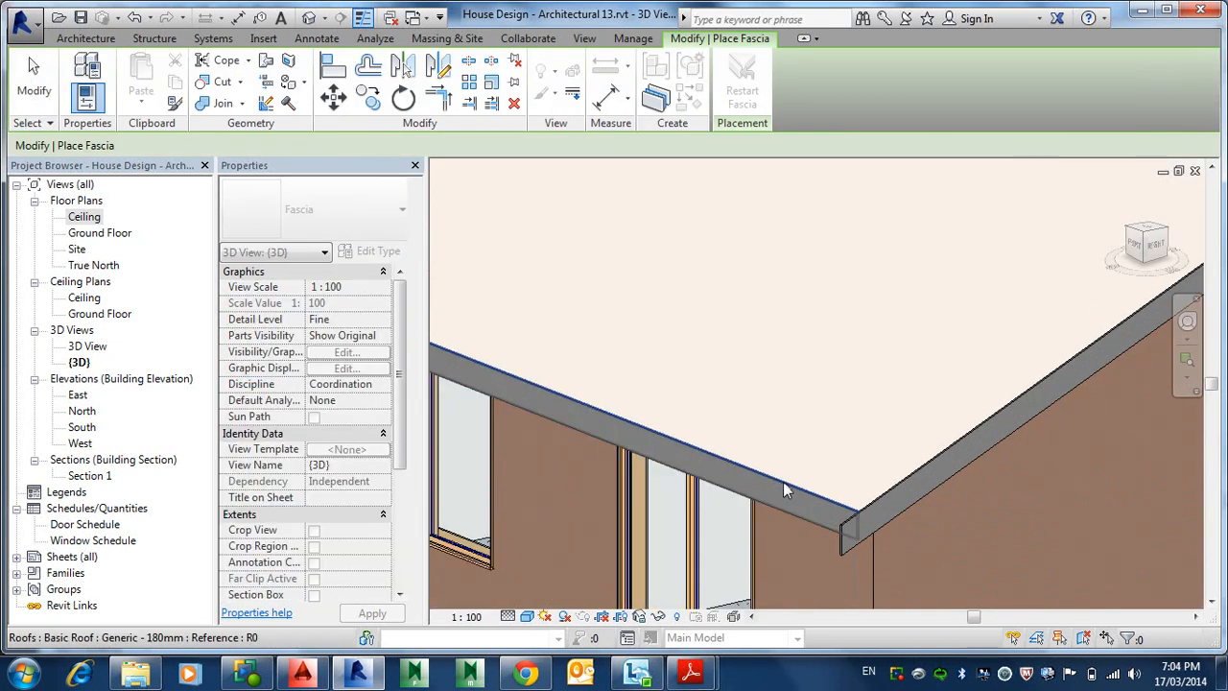
{"action": "scroll", "coordinate": [691, 431], "scroll_direction": "down", "scroll_amount": 1}
{"action": "middle_click_drag", "start_coordinate": [593, 382], "coordinate": [971, 581]}
{"action": "scroll", "coordinate": [499, 451], "scroll_direction": "up", "scroll_amount": 2}
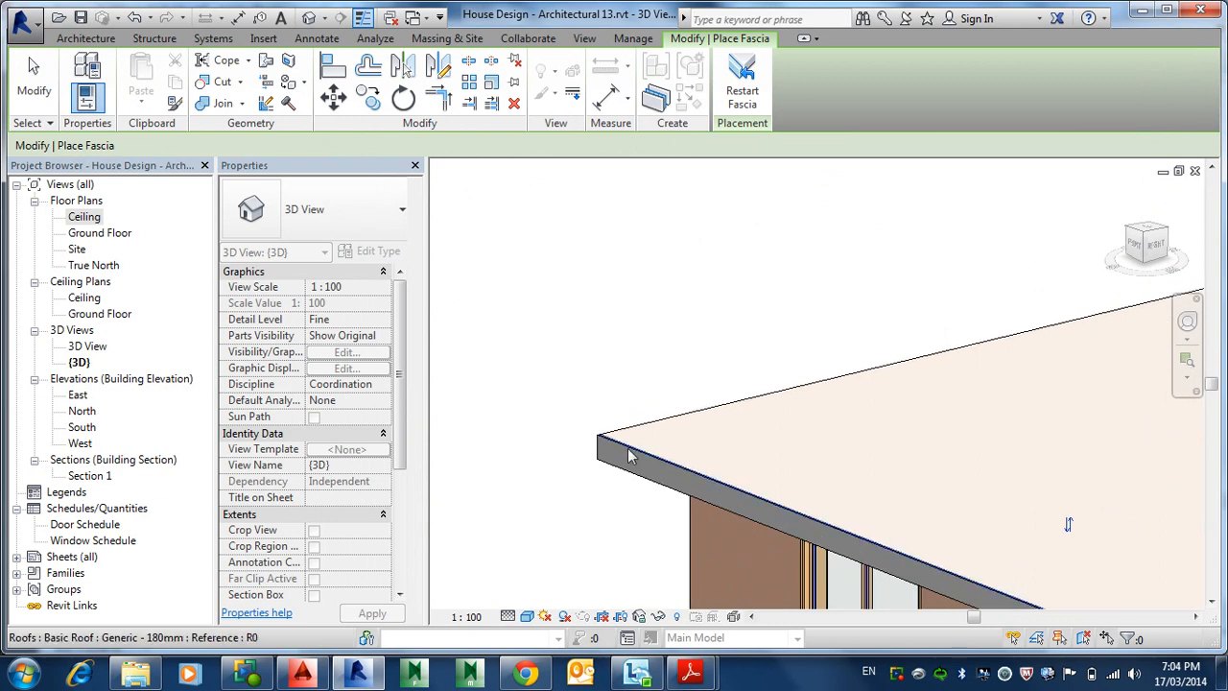
{"action": "scroll", "coordinate": [700, 452], "scroll_direction": "up", "scroll_amount": 2}
{"action": "middle_click_drag", "start_coordinate": [614, 461], "coordinate": [911, 486]}
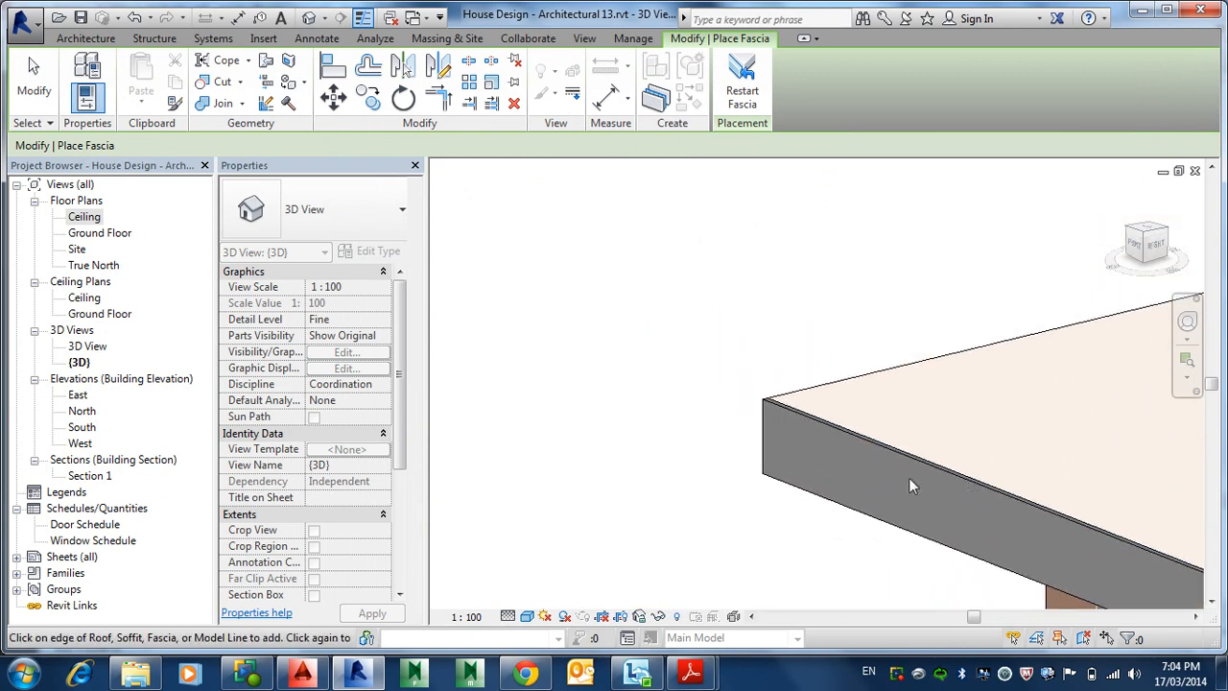
Continue the fascia along the top eave edge of the hip end so it joins the front fascia at the corner
{"action": "middle_click_drag", "start_coordinate": [815, 462], "coordinate": [950, 365], "text": "shift"}
{"action": "scroll", "coordinate": [809, 485], "scroll_direction": "down", "scroll_amount": 3}
{"action": "scroll", "coordinate": [809, 491], "scroll_direction": "down", "scroll_amount": 4}
{"action": "scroll", "coordinate": [764, 445], "scroll_direction": "up", "scroll_amount": 5}
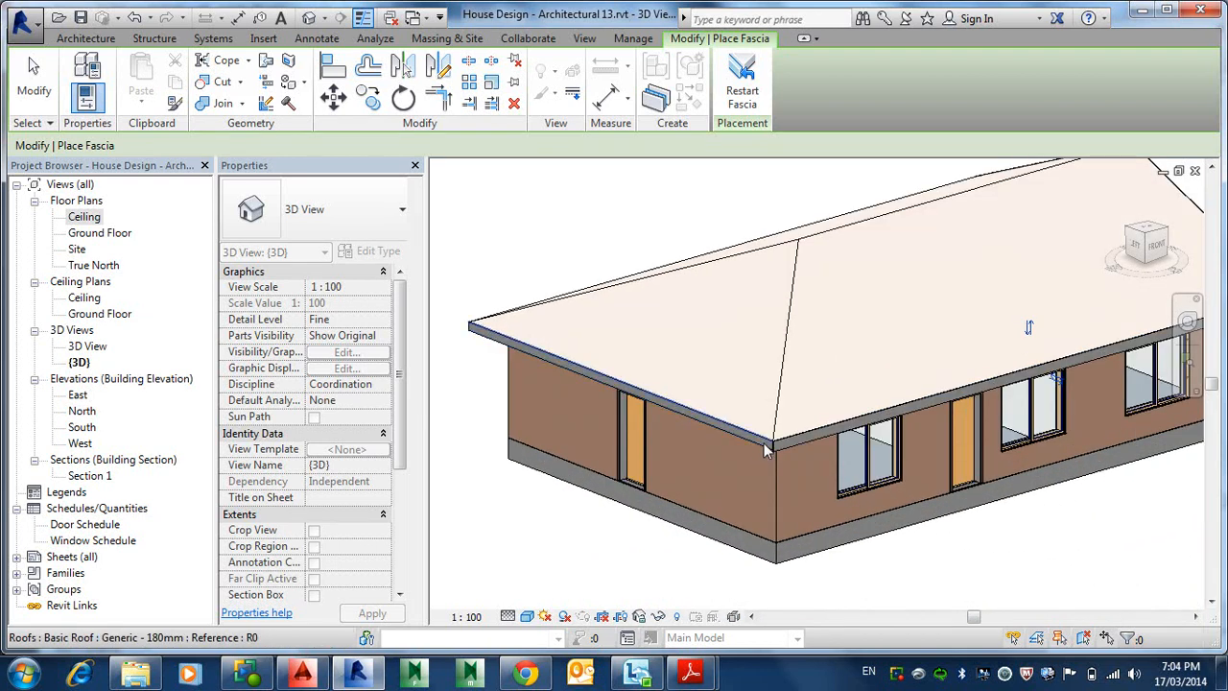
{"action": "left_click", "coordinate": [764, 442]}
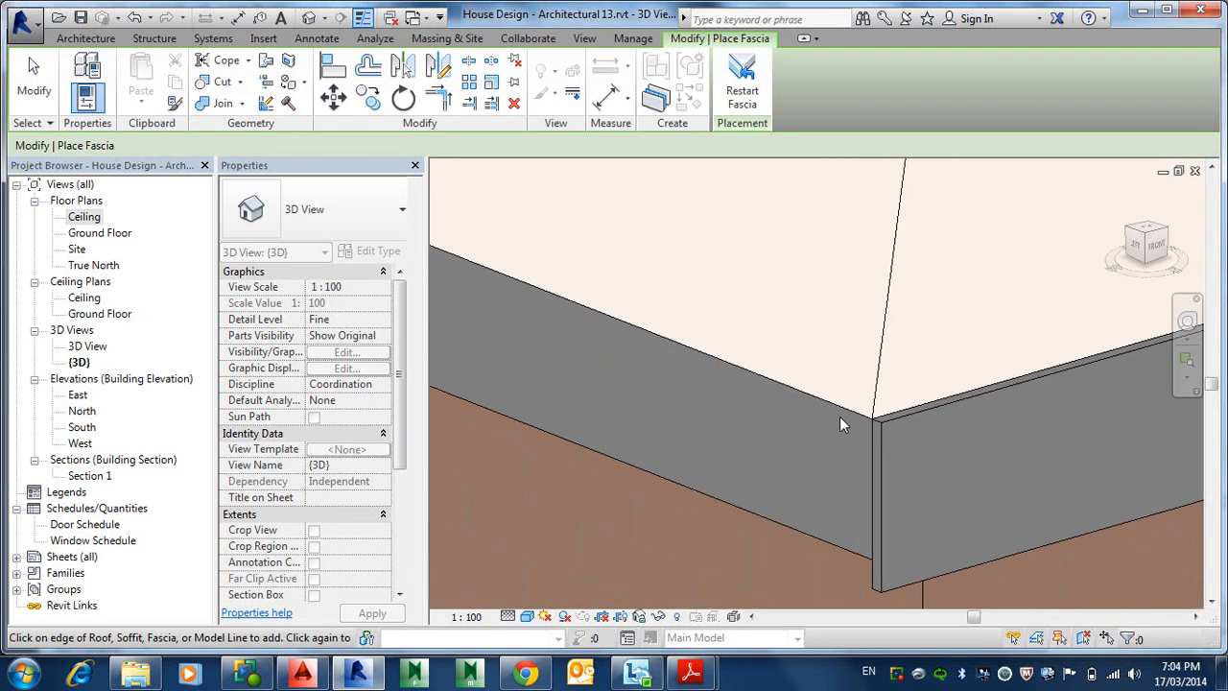
{"action": "left_click", "coordinate": [823, 409]}
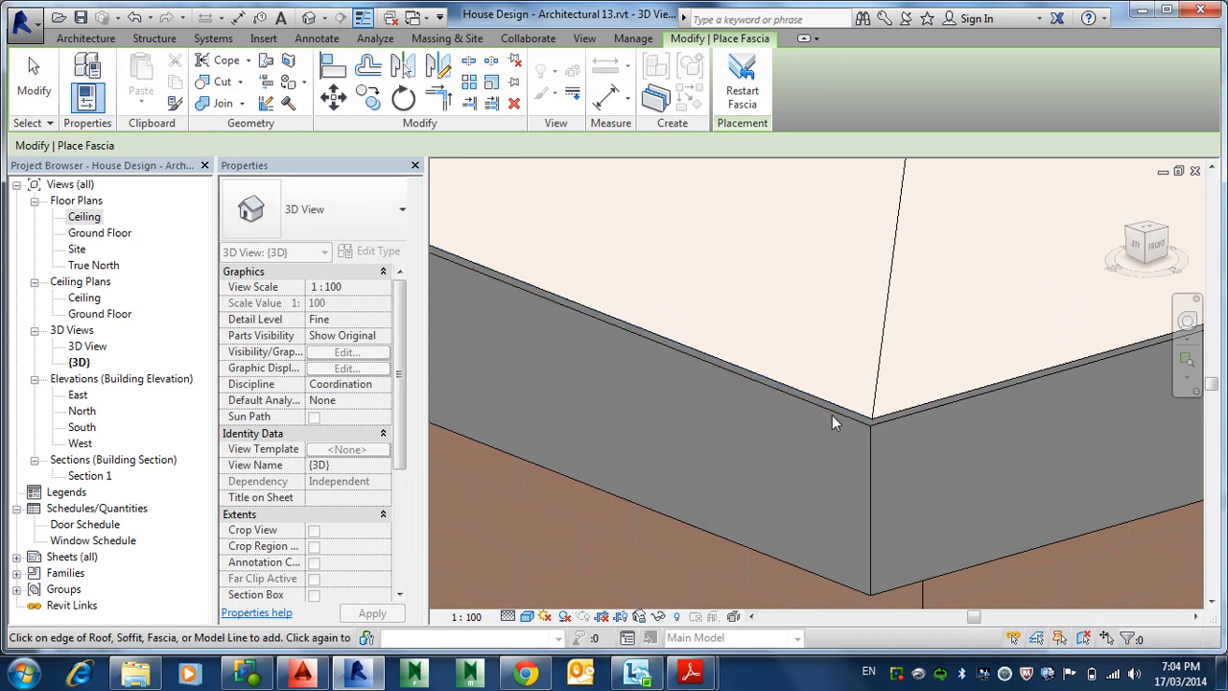
{"action": "left_click", "coordinate": [778, 388]}
{"action": "scroll", "coordinate": [748, 391], "scroll_direction": "down", "scroll_amount": 6}
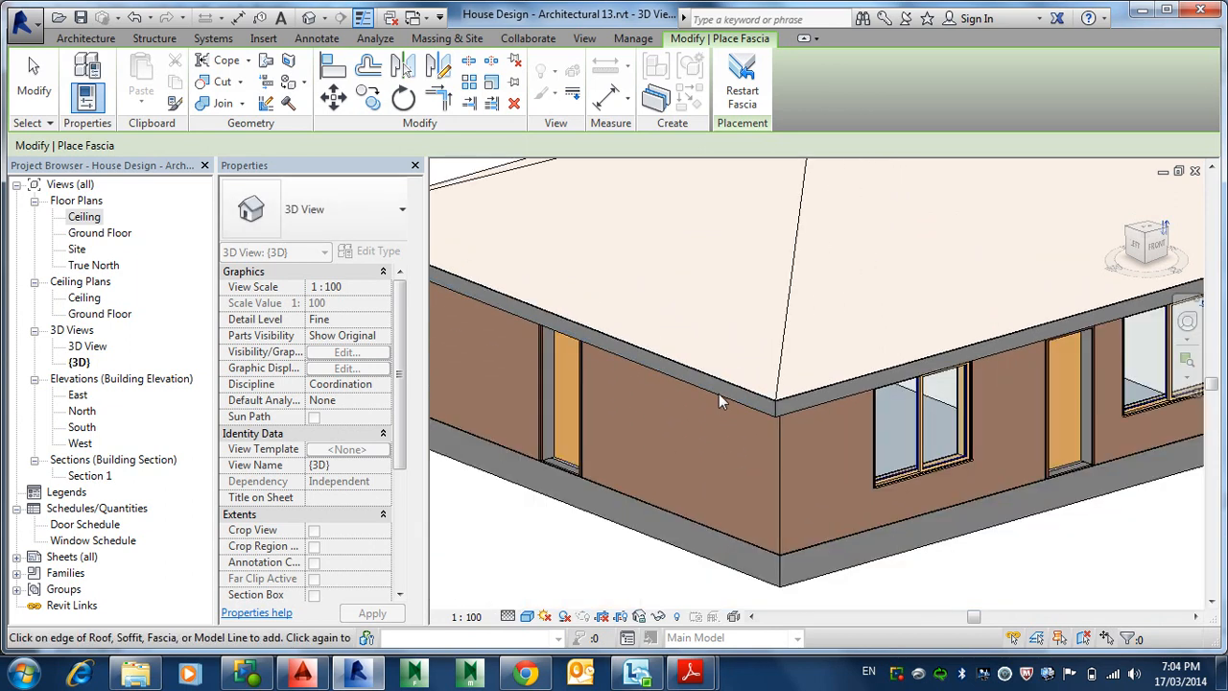
Continue the fascia along the top edge of the back eave and finish the fascia placement
{"action": "middle_click_drag", "start_coordinate": [688, 398], "coordinate": [980, 482], "text": "shift"}
{"action": "scroll", "coordinate": [959, 470], "scroll_direction": "up", "scroll_amount": 8}
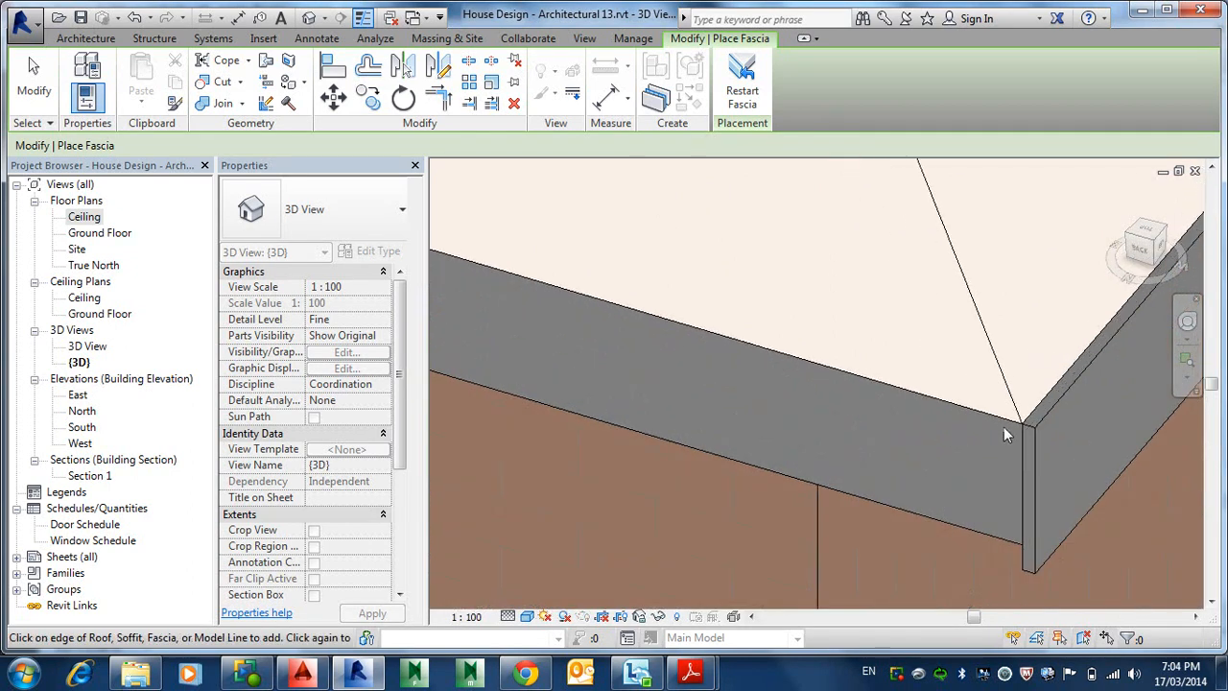
{"action": "left_click", "coordinate": [1015, 425]}
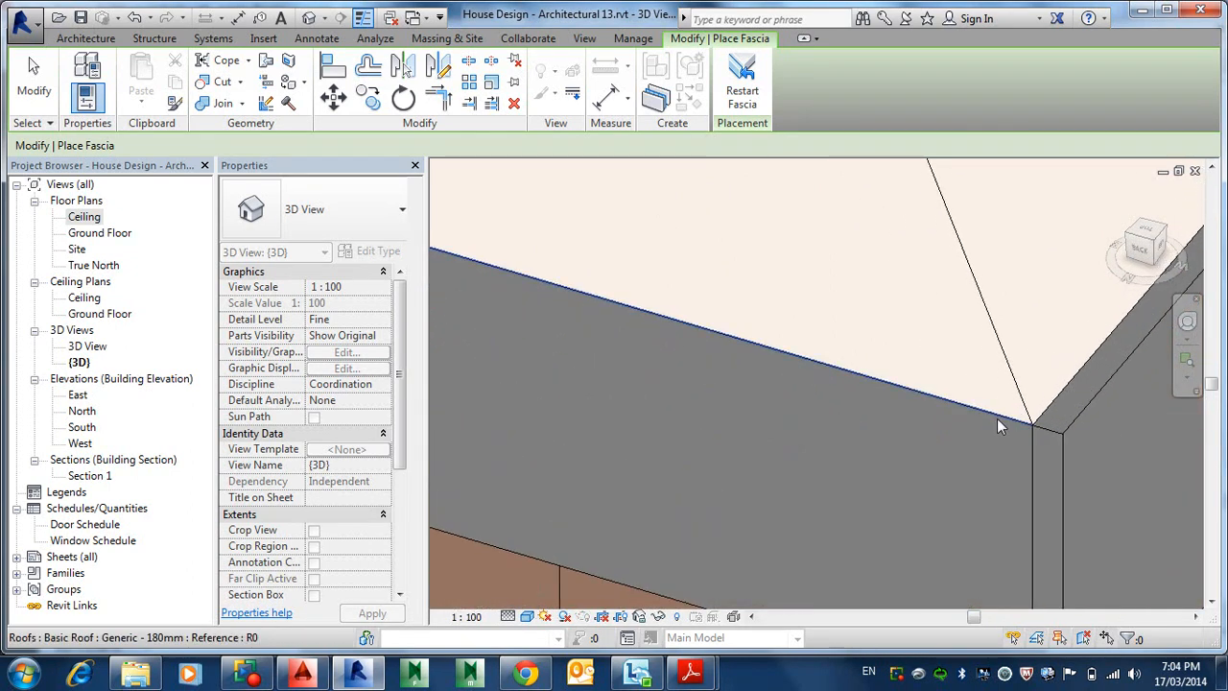
{"action": "scroll", "coordinate": [973, 443], "scroll_direction": "down", "scroll_amount": 4}
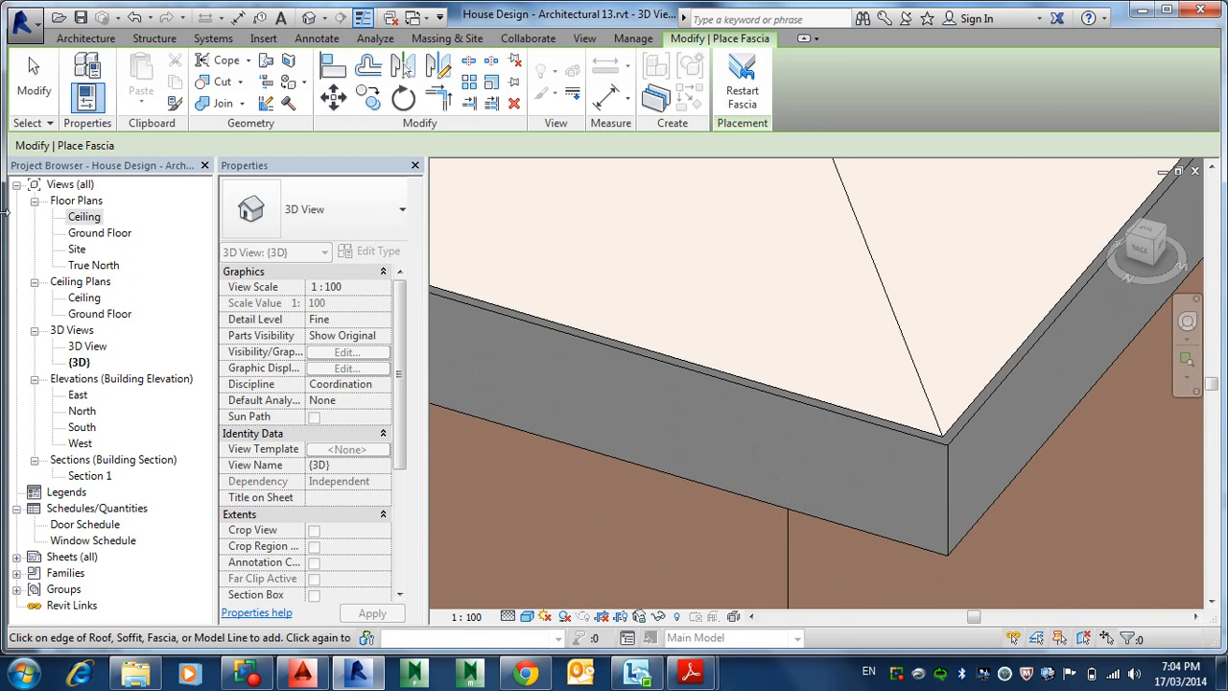
{"action": "left_click", "coordinate": [42, 92]}
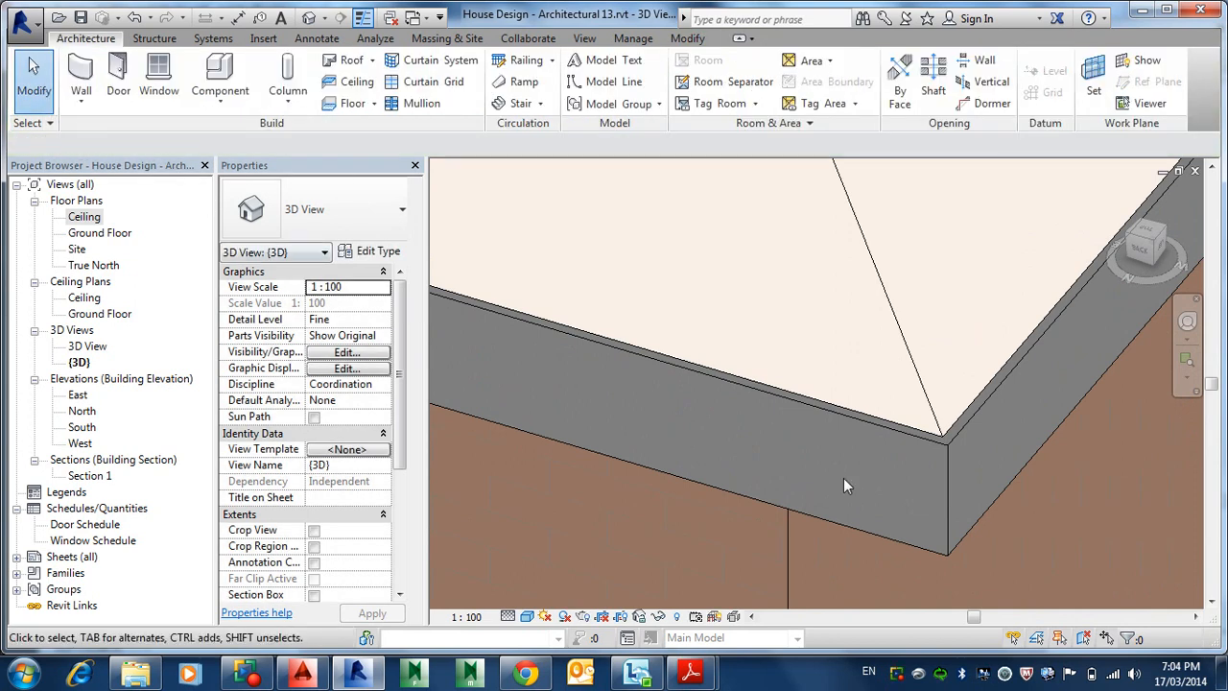
Select the continuous fascia that runs along the front, hip-end and back eaves
{"action": "scroll", "coordinate": [911, 446], "scroll_direction": "up", "scroll_amount": 3}
{"action": "scroll", "coordinate": [921, 441], "scroll_direction": "down", "scroll_amount": 3}
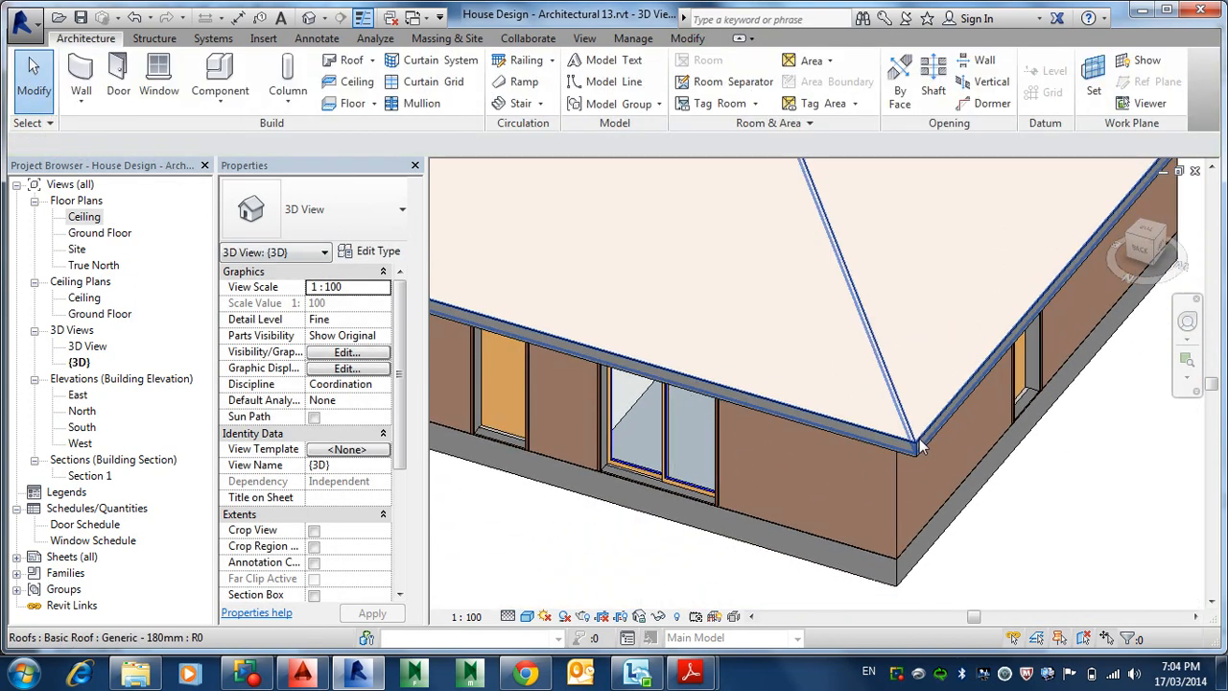
{"action": "scroll", "coordinate": [918, 449], "scroll_direction": "up", "scroll_amount": 3}
{"action": "left_click", "coordinate": [918, 449]}
{"action": "scroll", "coordinate": [918, 447], "scroll_direction": "down", "scroll_amount": 4}
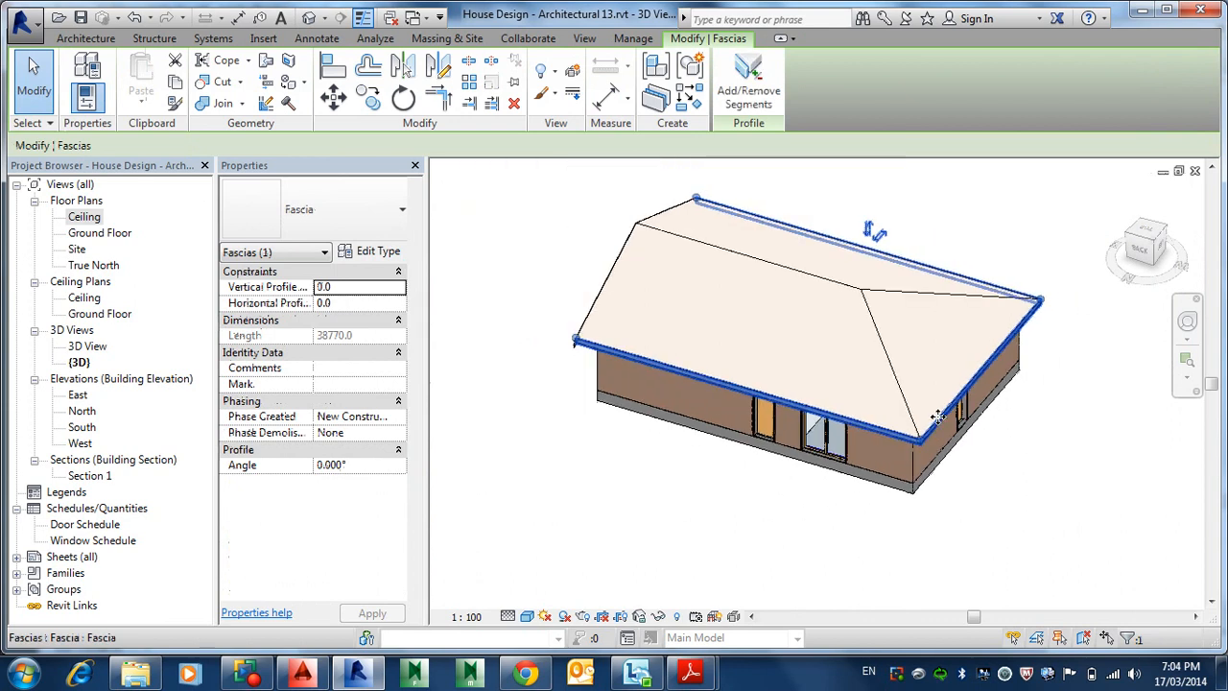
{"action": "middle_click_drag", "start_coordinate": [934, 413], "coordinate": [863, 443], "text": "shift"}
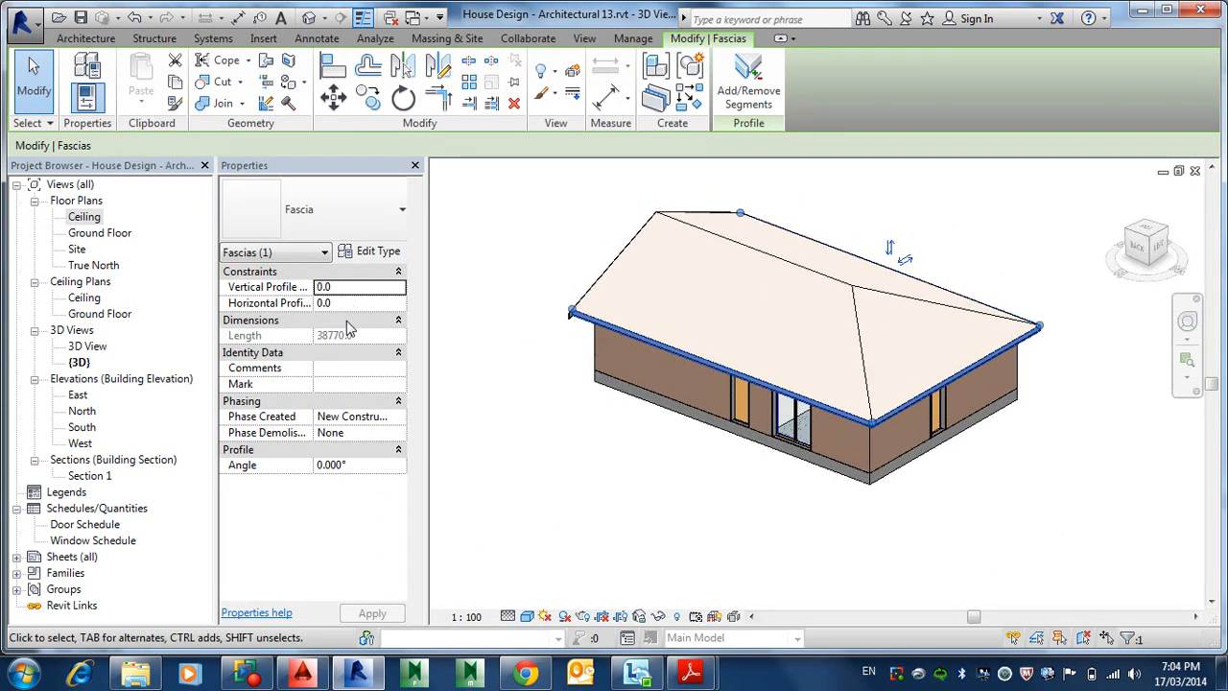
Switch to the Architectural Notes PDF in Adobe Reader and read the gutter instructions and the profile offset illustration on page 13
{"action": "key", "text": "alt+Tab"}
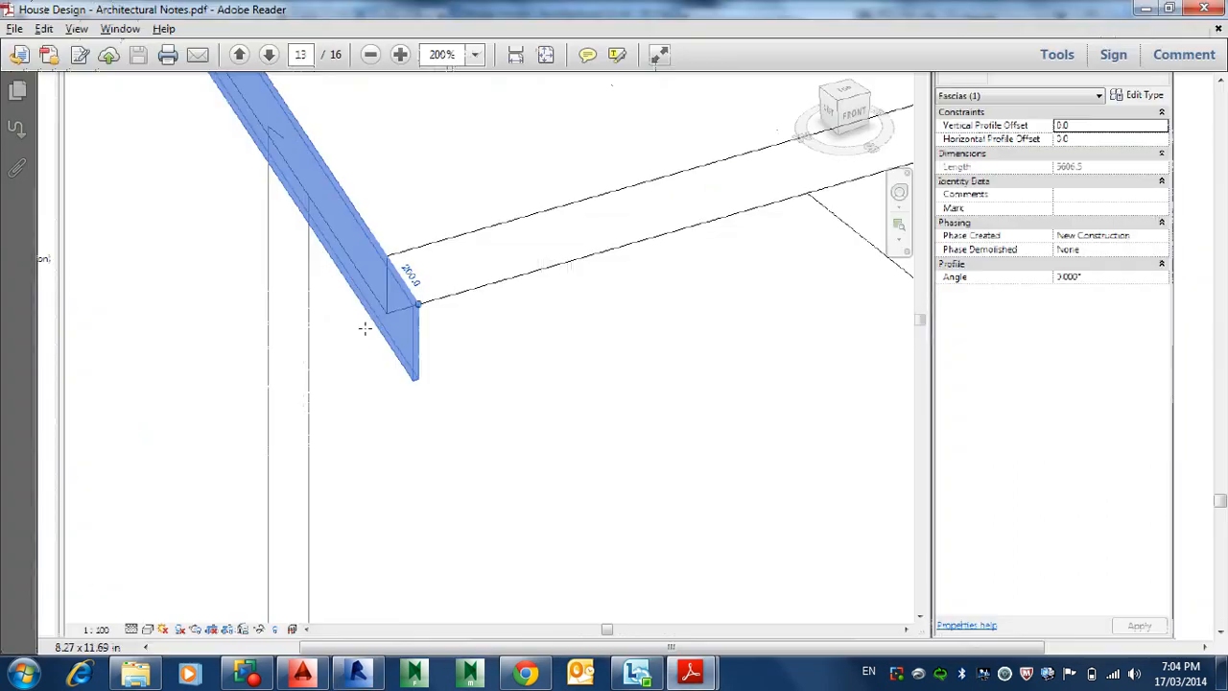
{"action": "scroll", "coordinate": [669, 420], "scroll_direction": "down", "scroll_amount": 3}
{"action": "scroll", "coordinate": [623, 407], "scroll_direction": "down", "scroll_amount": 2, "text": "ctrl"}
{"action": "scroll", "coordinate": [570, 480], "scroll_direction": "down", "scroll_amount": 4}
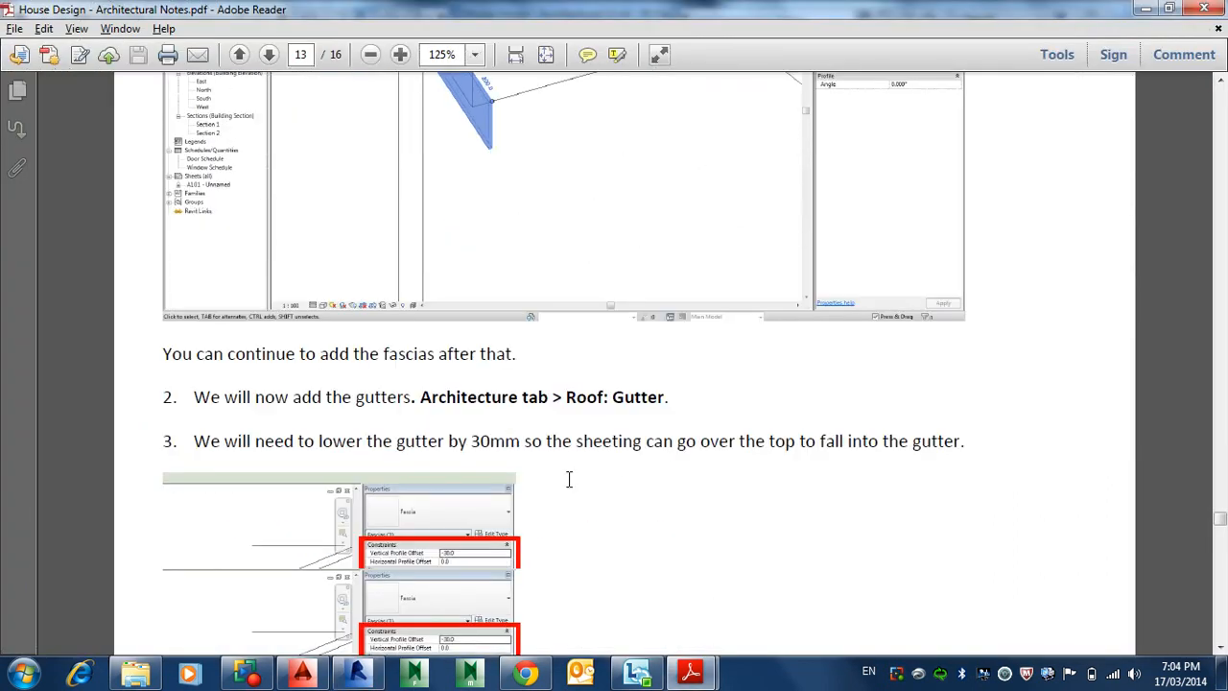
{"action": "scroll", "coordinate": [466, 415], "scroll_direction": "up", "scroll_amount": 4, "text": "ctrl"}
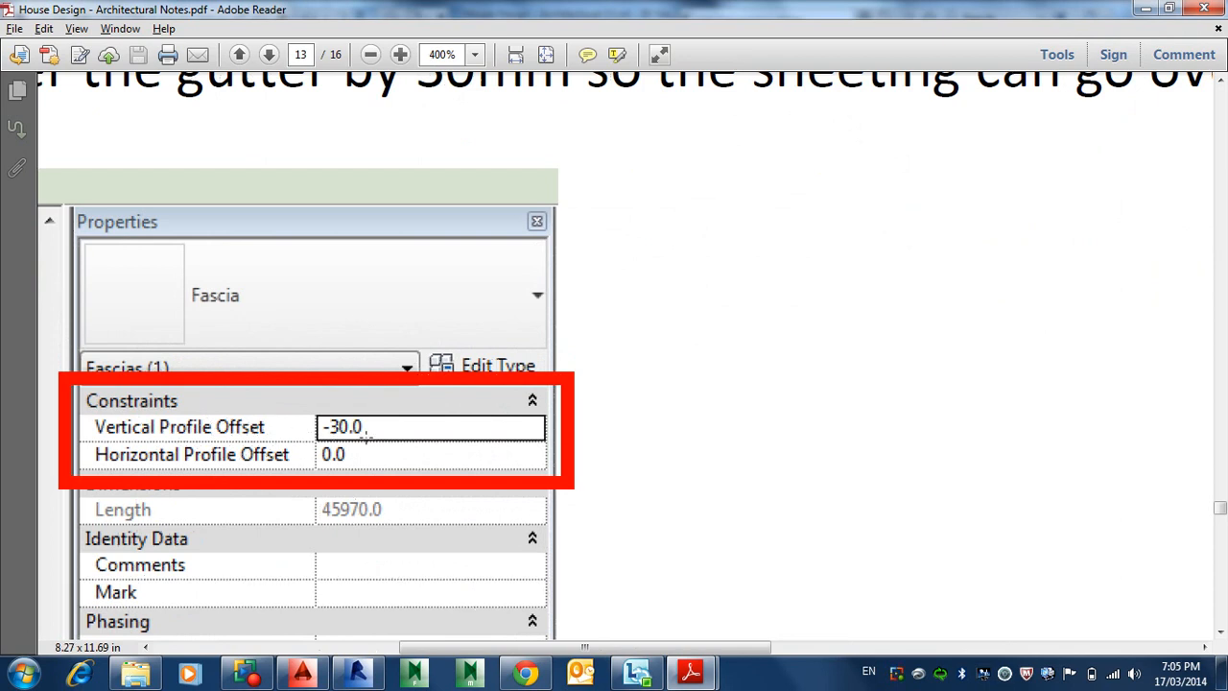
{"action": "key", "text": "alt+Tab"}
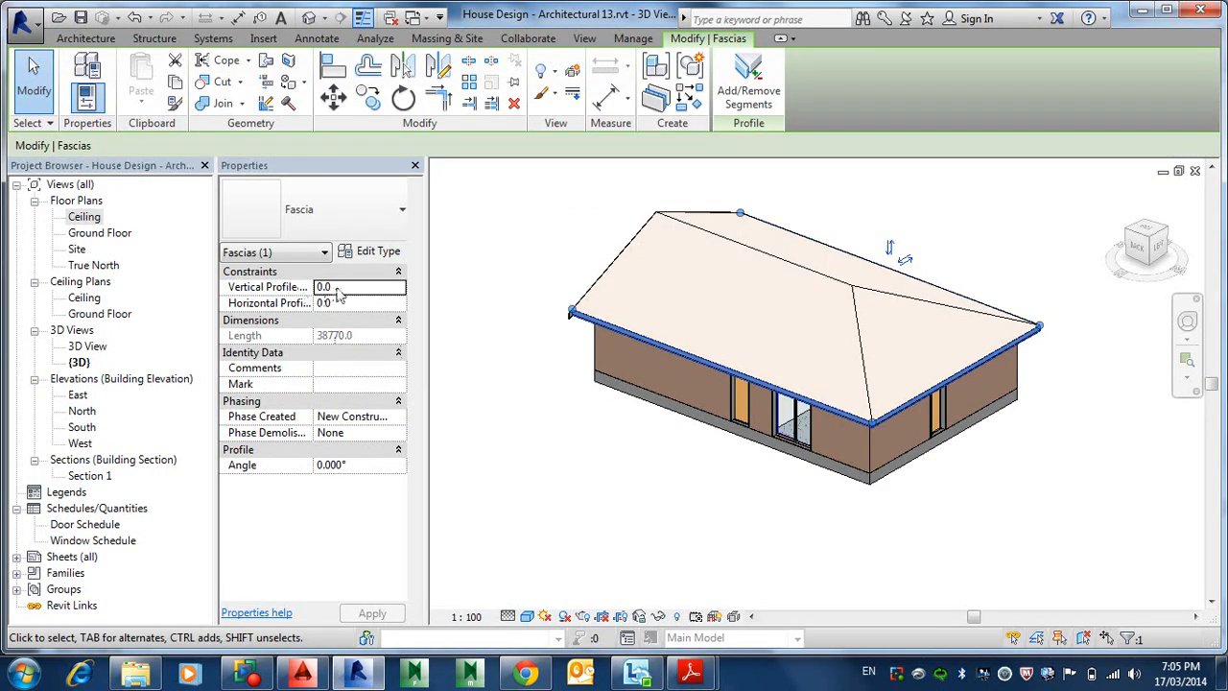
{"action": "key", "text": "alt+Tab"}
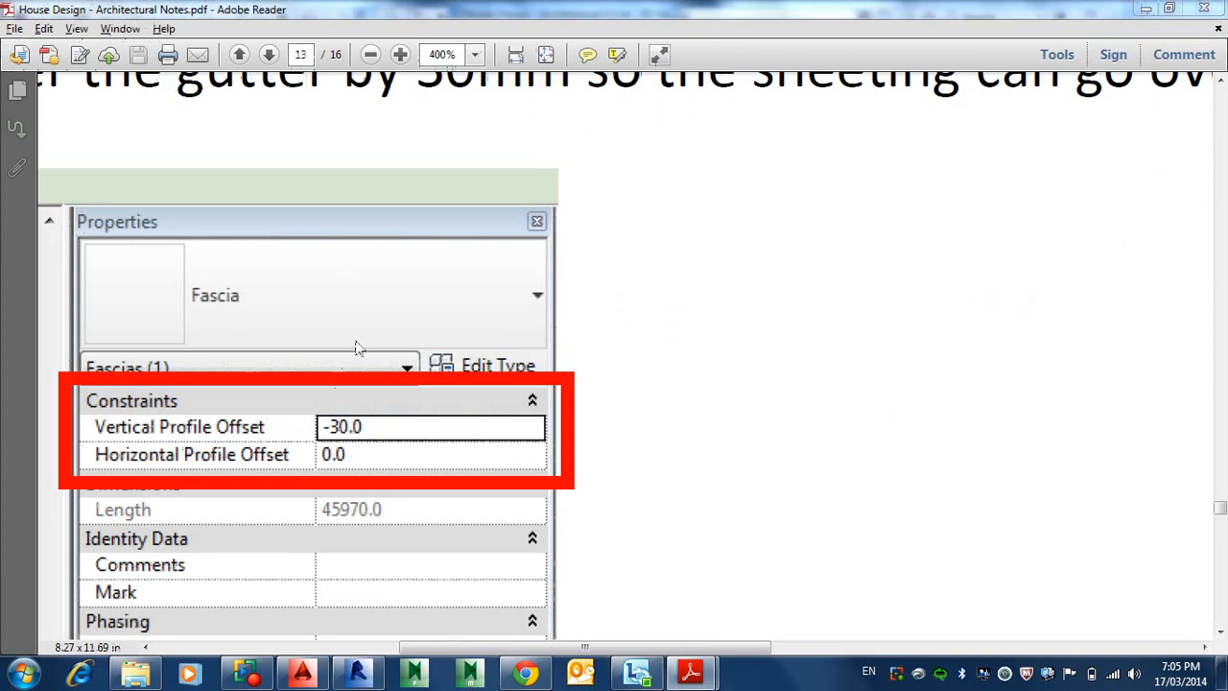
Switch back to Revit and set the selected eave fascia's vertical profile offset to -30 mm
{"action": "key", "text": "alt+Tab"}
{"action": "left_click", "coordinate": [342, 287]}
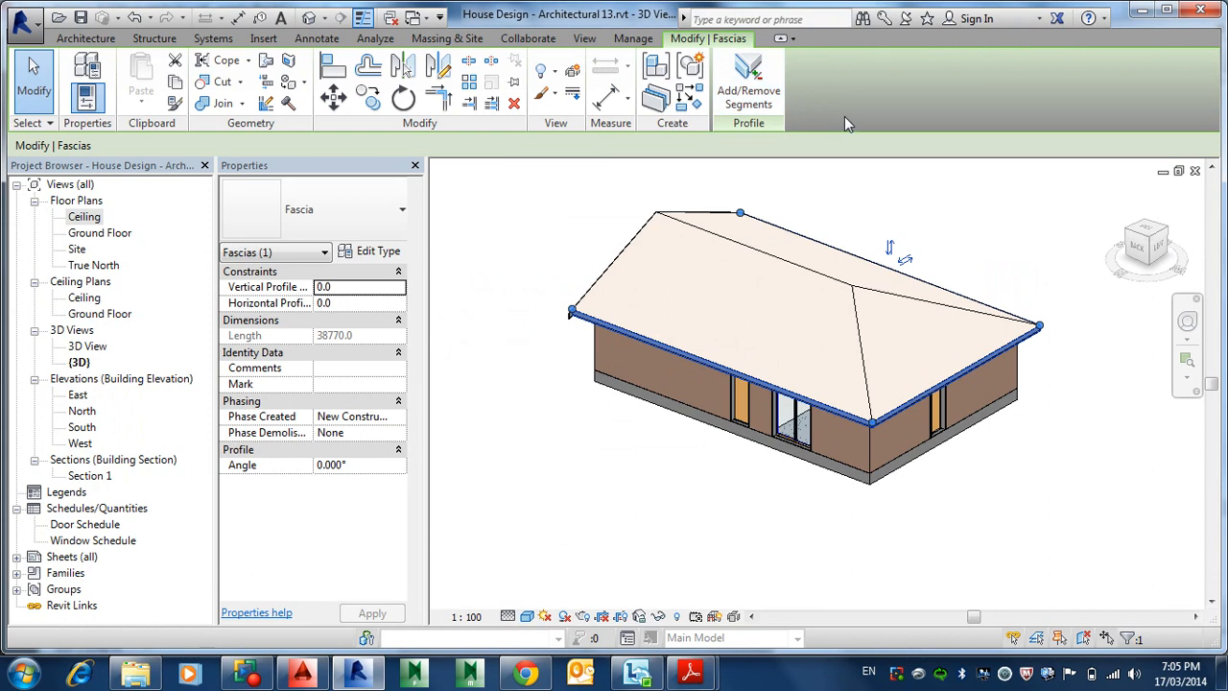
{"action": "key", "text": "Num_Lock"}
{"action": "left_click", "coordinate": [361, 286]}
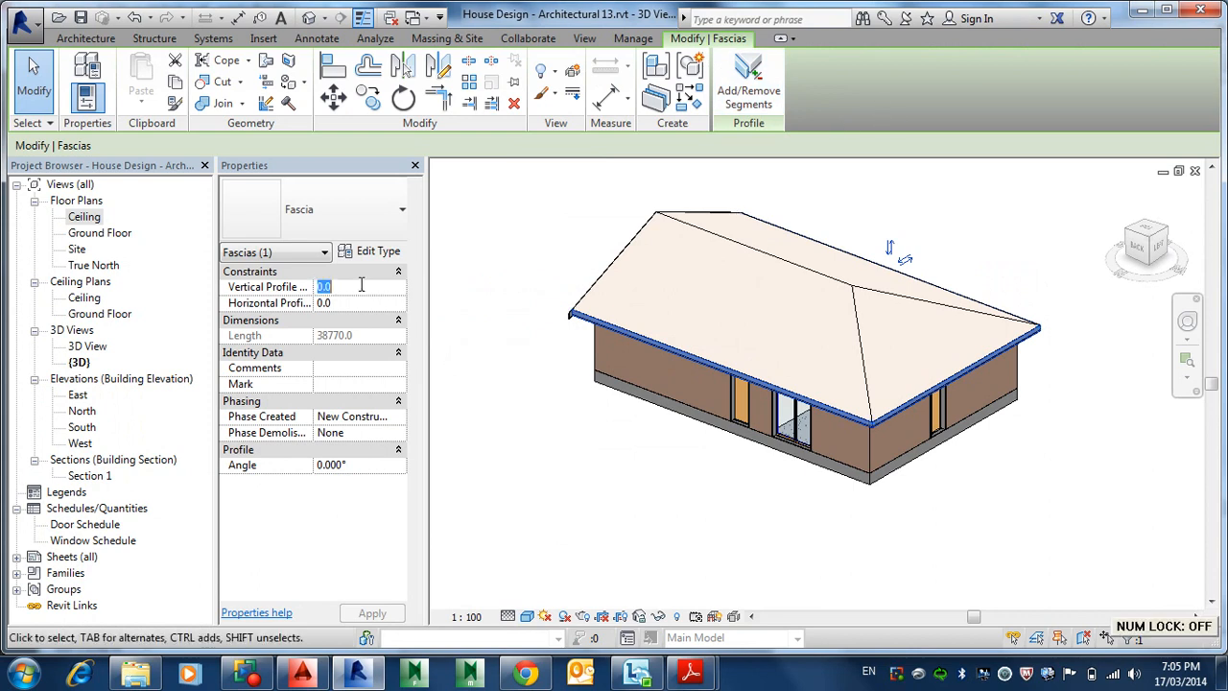
{"action": "type", "text": "-"}
{"action": "key", "text": "Return"}
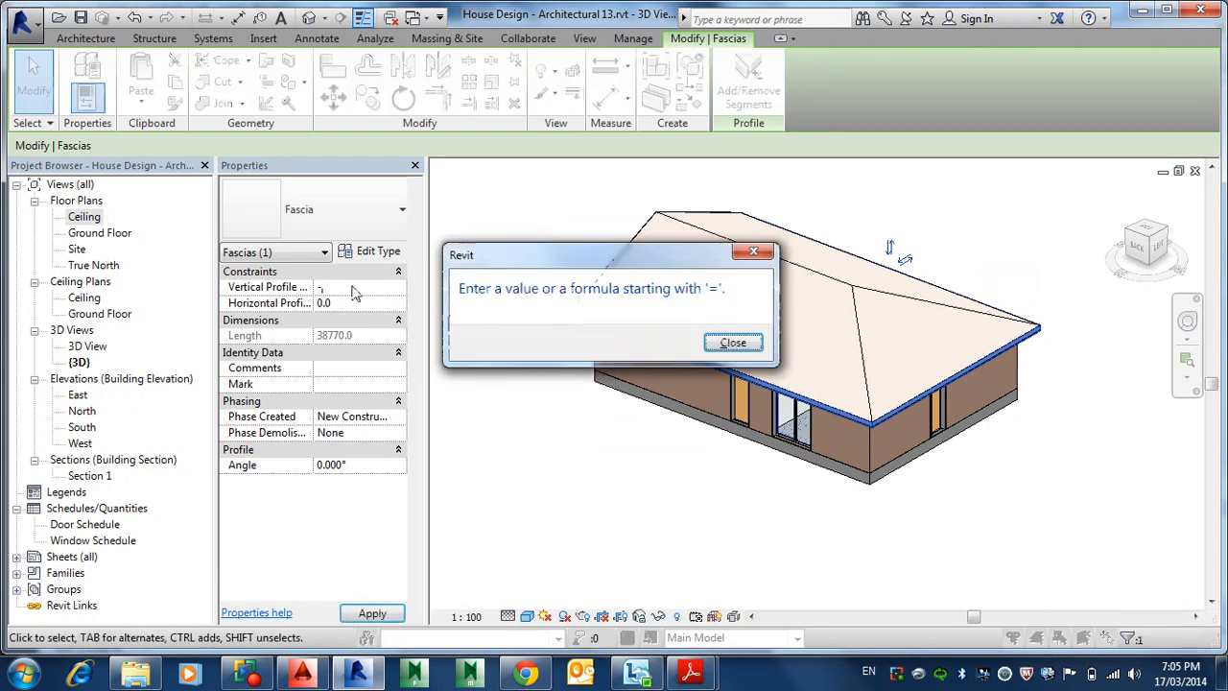
{"action": "left_click", "coordinate": [733, 342]}
{"action": "left_click", "coordinate": [354, 289]}
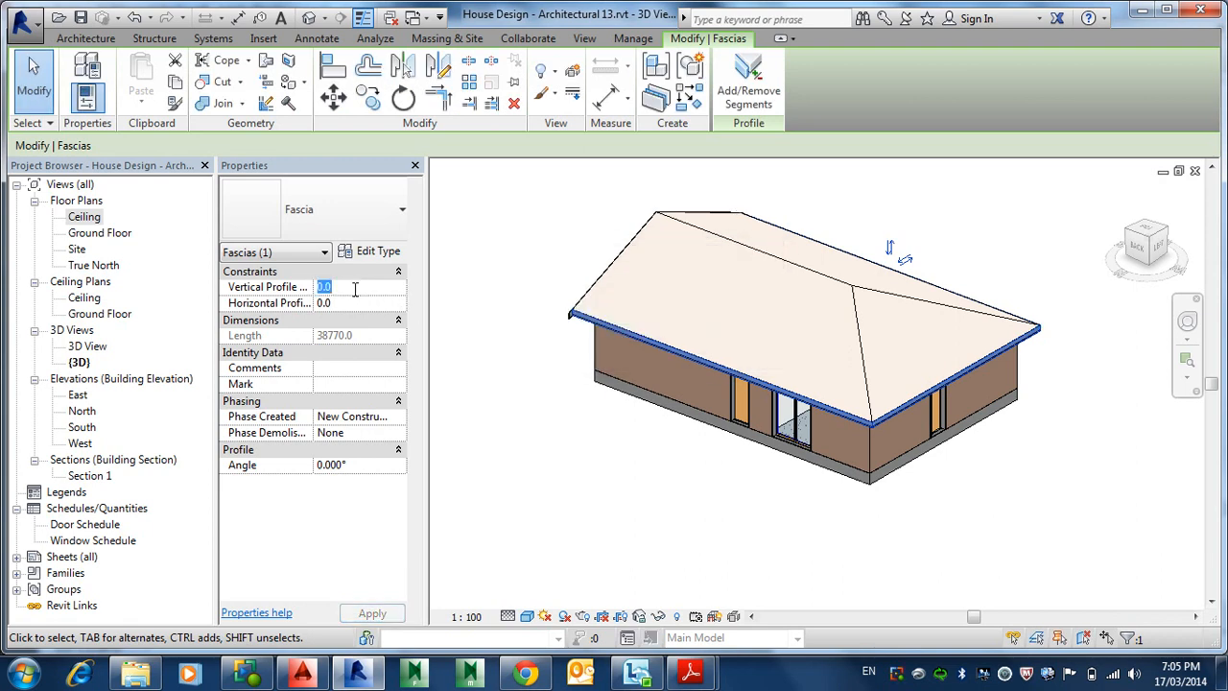
{"action": "type", "text": "-3"}
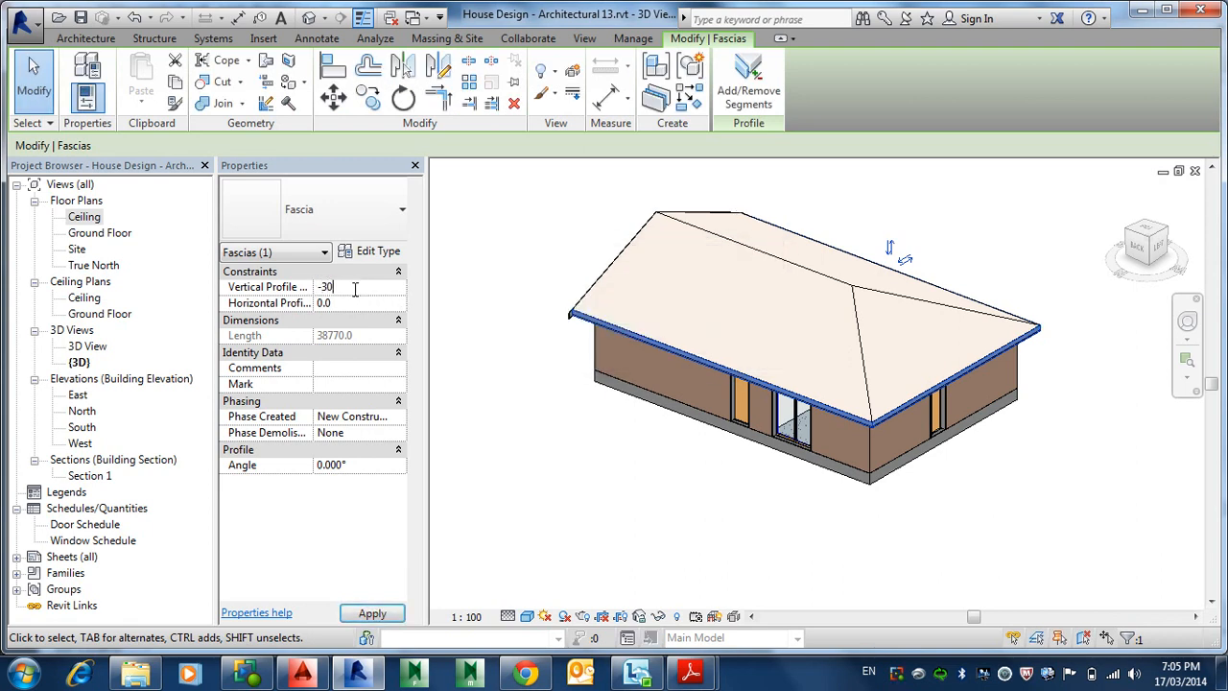
{"action": "type", "text": "0"}
{"action": "key", "text": "Return"}
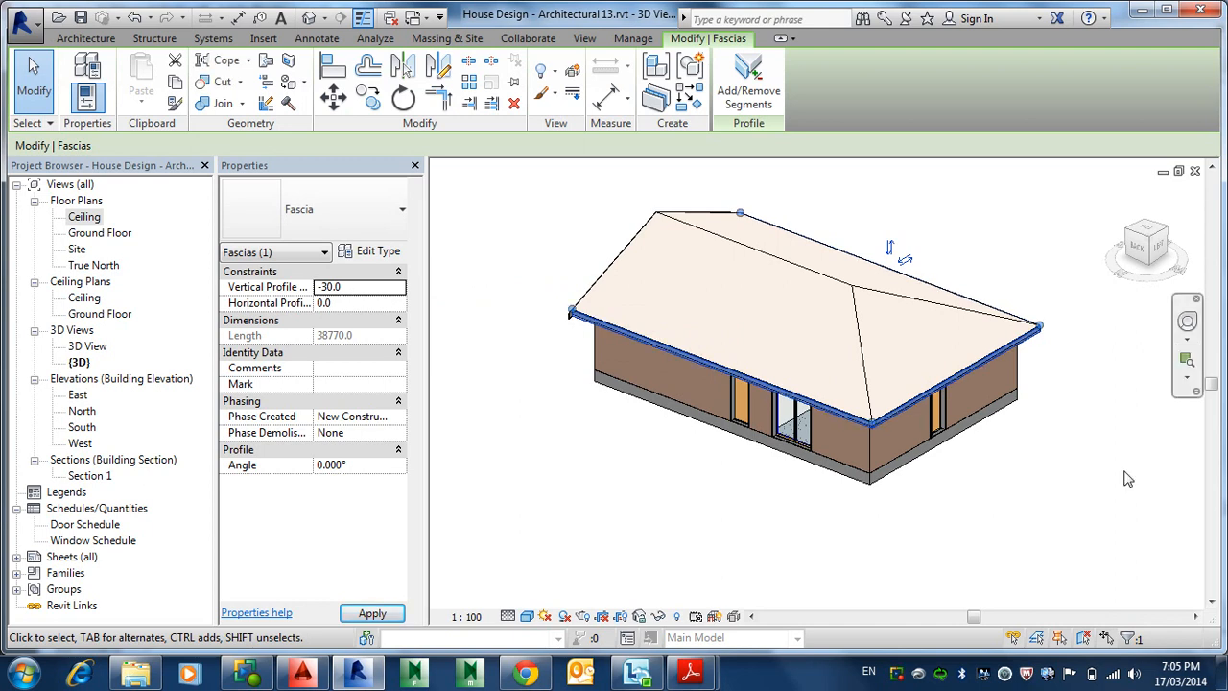
Deselect the fascia and examine how it sits below the roof edge at the hip-end corner
{"action": "scroll", "coordinate": [869, 422], "scroll_direction": "up", "scroll_amount": 5}
{"action": "scroll", "coordinate": [853, 422], "scroll_direction": "up", "scroll_amount": 3}
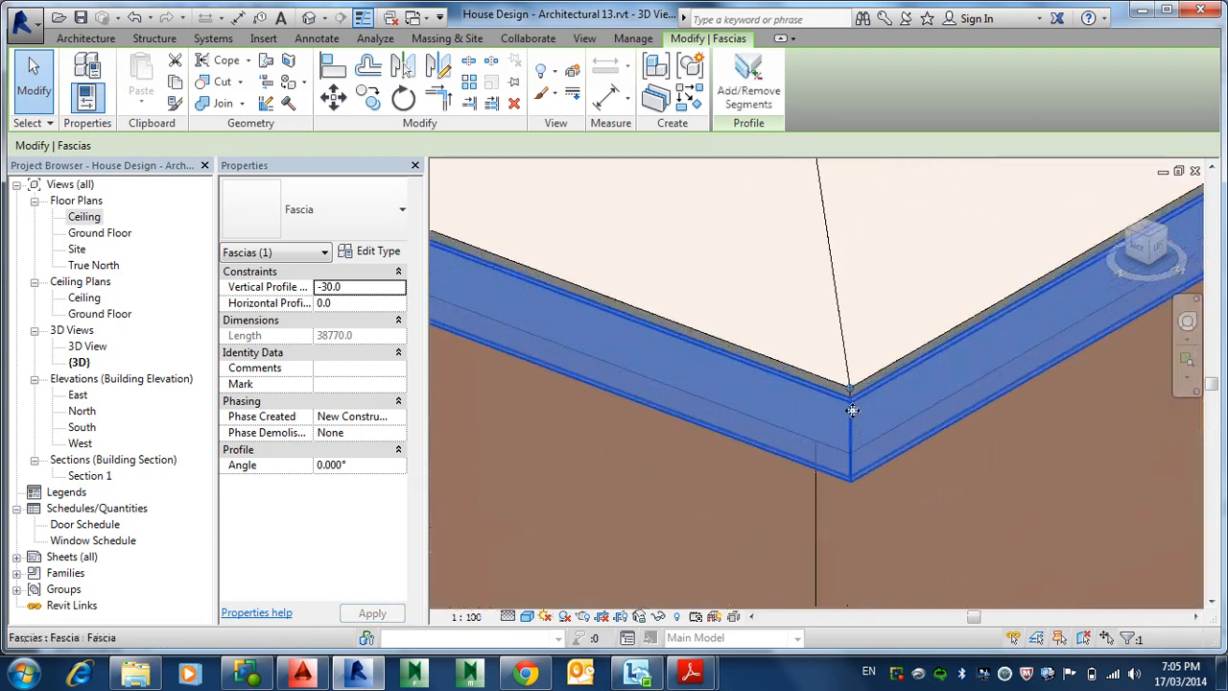
{"action": "key", "text": "Escape"}
{"action": "scroll", "coordinate": [850, 391], "scroll_direction": "up", "scroll_amount": 1}
{"action": "scroll", "coordinate": [854, 394], "scroll_direction": "up", "scroll_amount": 5}
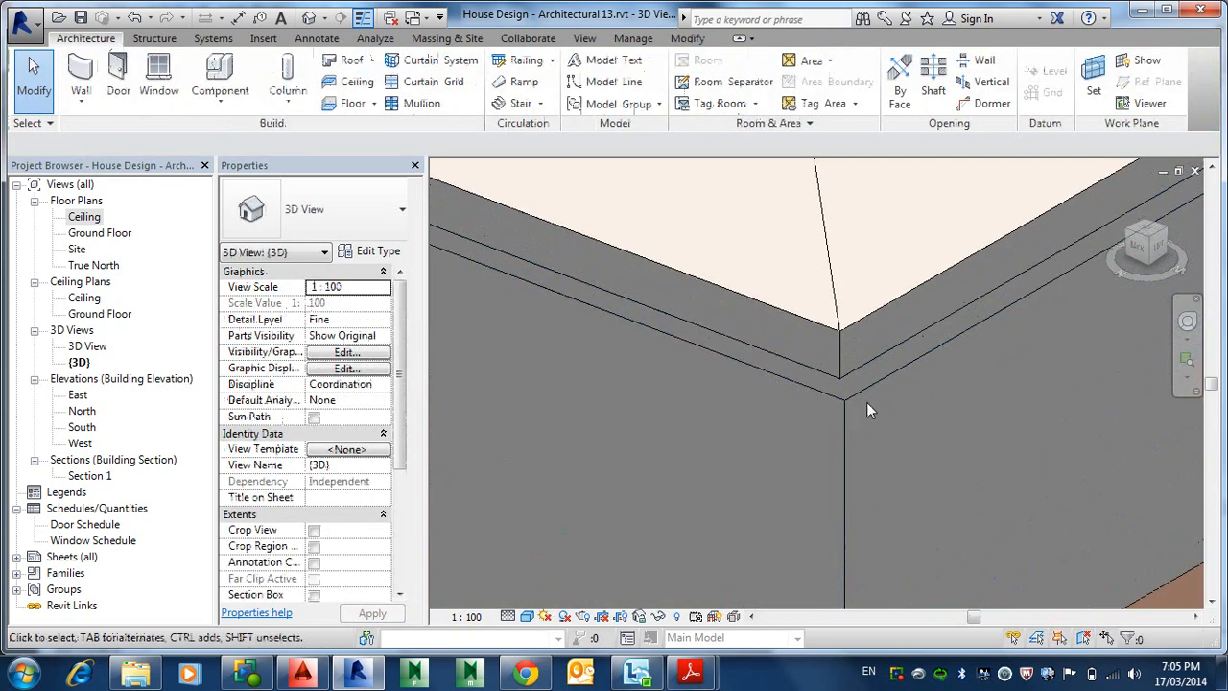
{"action": "scroll", "coordinate": [827, 387], "scroll_direction": "down", "scroll_amount": 5}
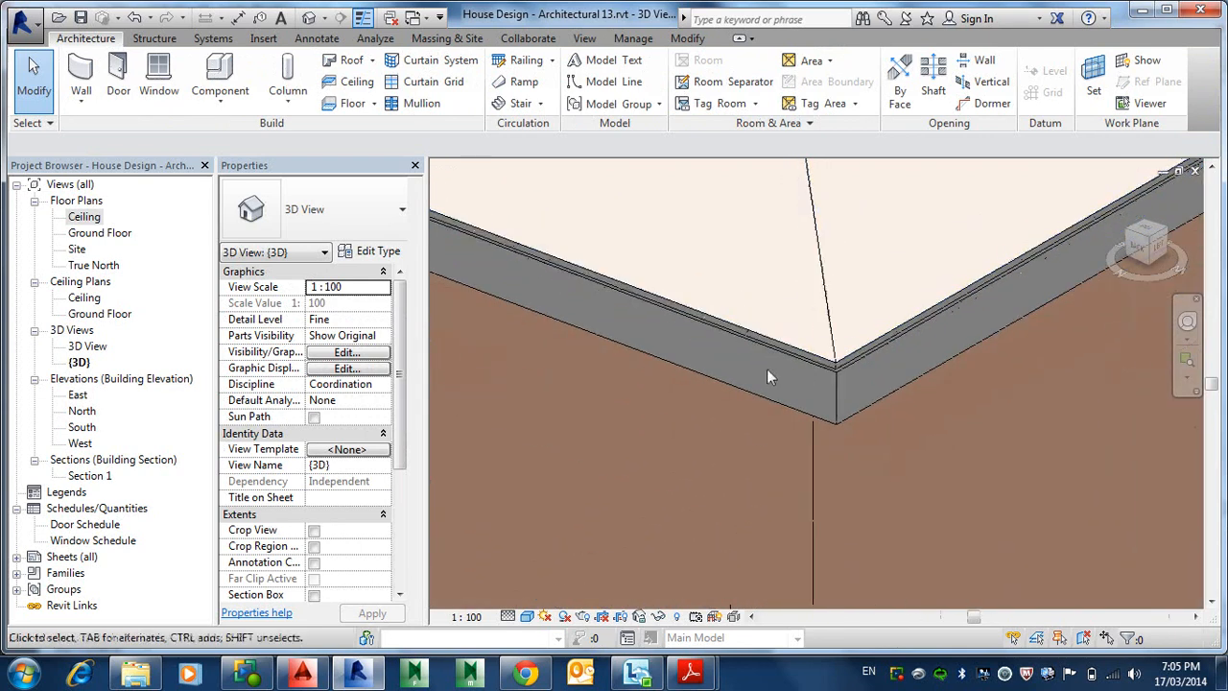
{"action": "scroll", "coordinate": [840, 374], "scroll_direction": "down", "scroll_amount": 4}
Open Section 1, change it from shaded to line-only display, inspect the lowered eave fascia, and close the section
{"action": "left_click", "coordinate": [87, 476]}
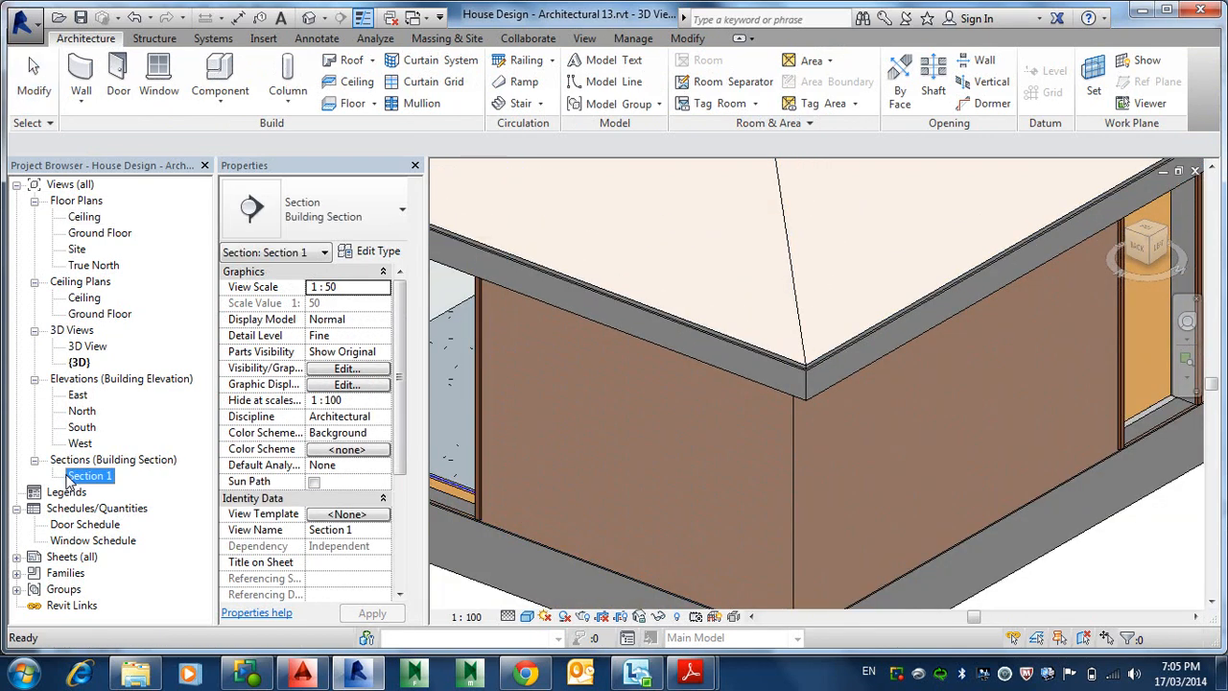
{"action": "double_click", "coordinate": [82, 476]}
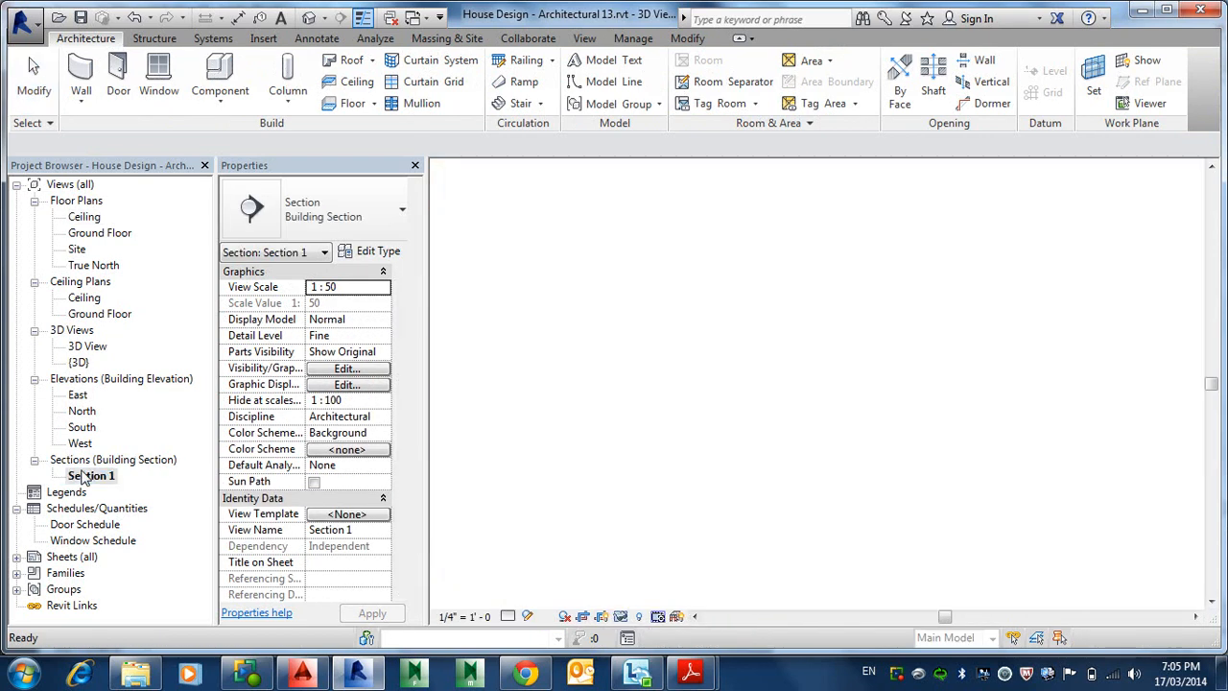
{"action": "scroll", "coordinate": [729, 407], "scroll_direction": "up", "scroll_amount": 8}
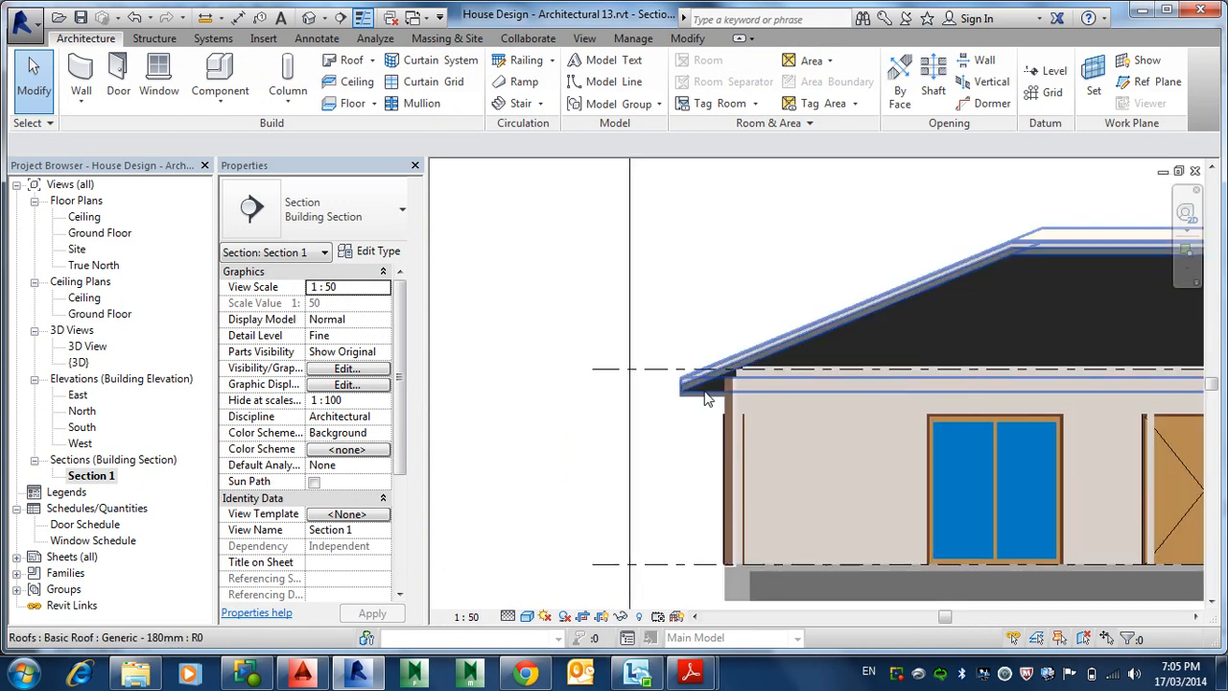
{"action": "scroll", "coordinate": [713, 433], "scroll_direction": "up", "scroll_amount": 2}
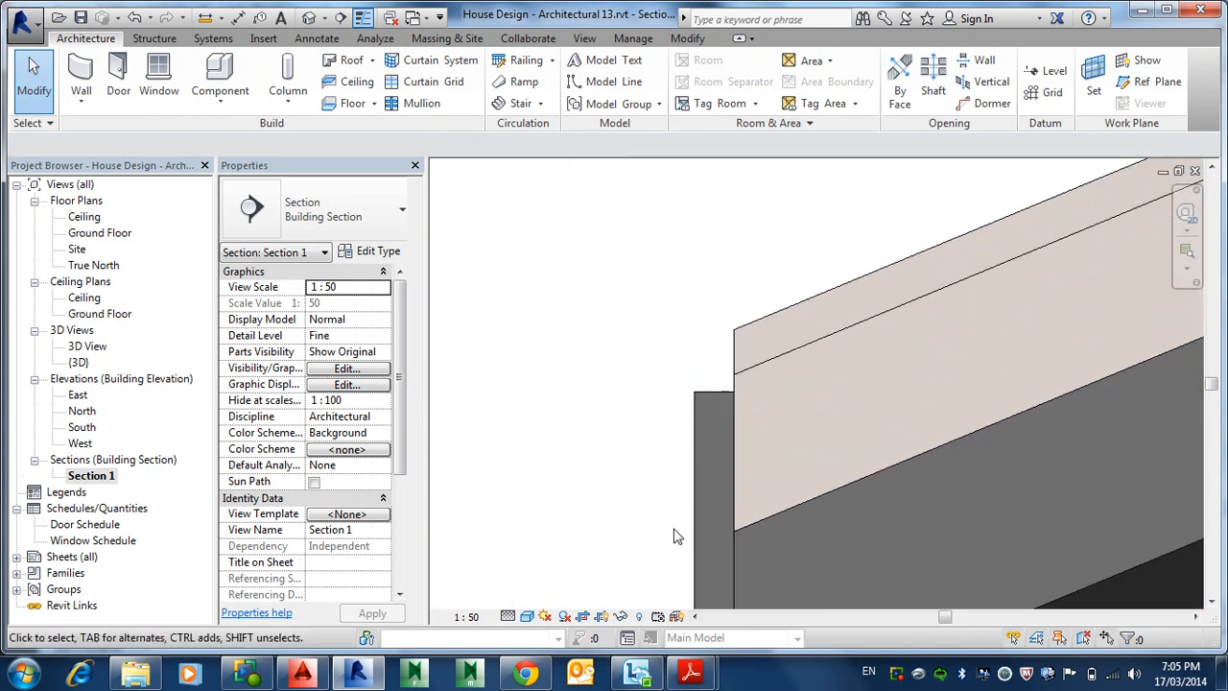
{"action": "left_click", "coordinate": [531, 617]}
{"action": "left_click", "coordinate": [578, 528]}
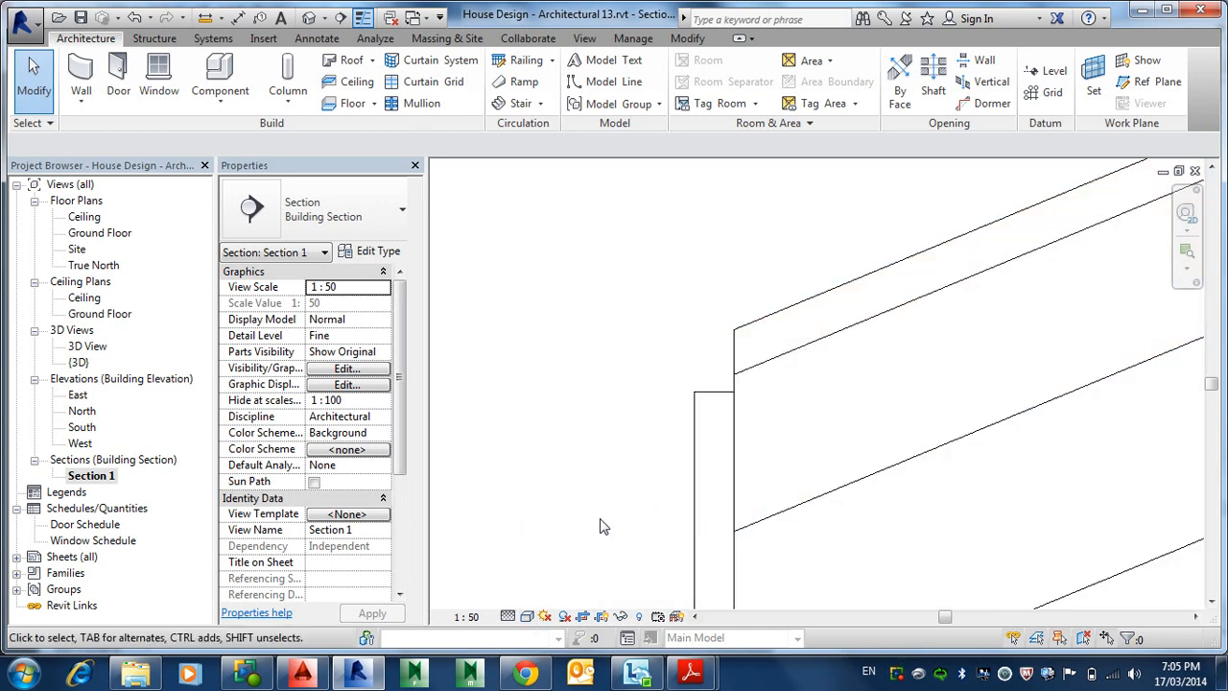
{"action": "scroll", "coordinate": [735, 372], "scroll_direction": "down", "scroll_amount": 1}
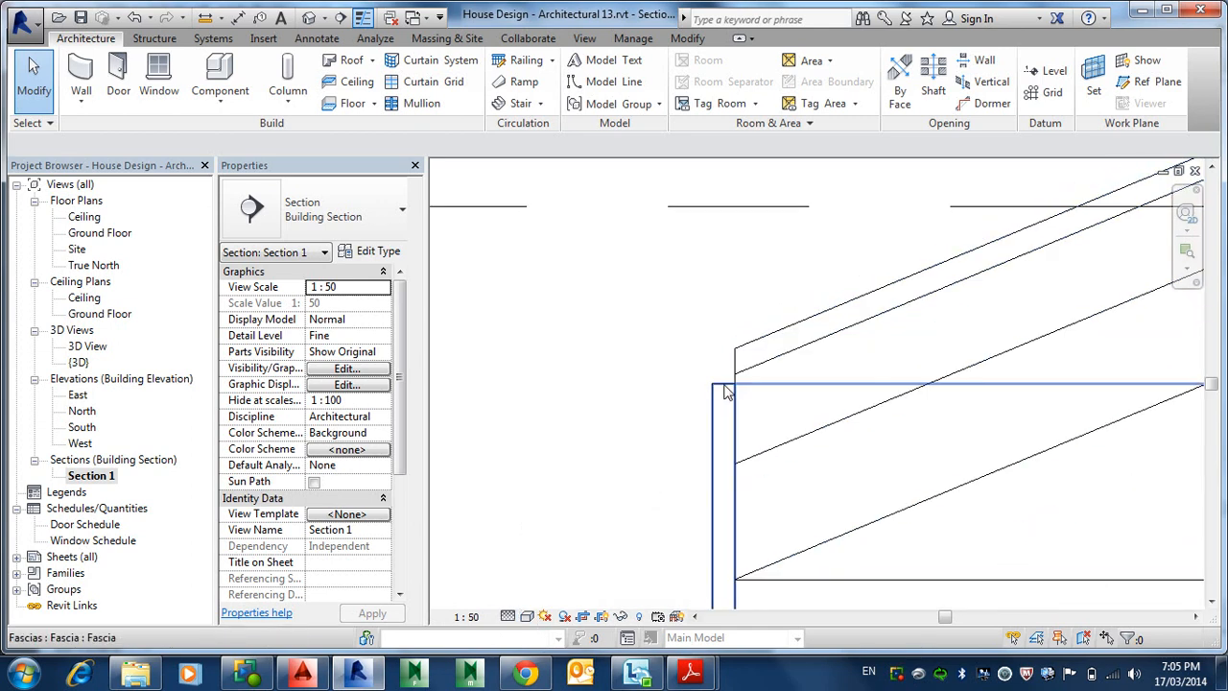
{"action": "scroll", "coordinate": [687, 366], "scroll_direction": "down", "scroll_amount": 4}
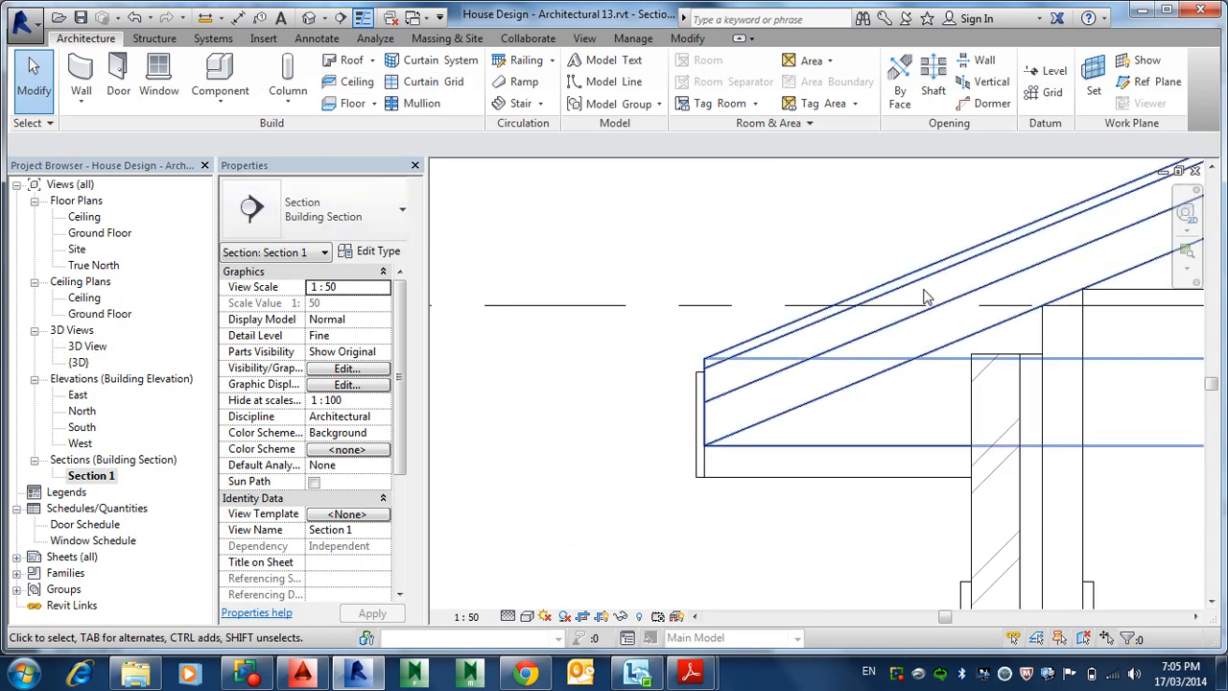
{"action": "left_click", "coordinate": [1194, 170]}
Start a roof gutter and place it along the top edge of the fascia on the long back eave
{"action": "scroll", "coordinate": [809, 381], "scroll_direction": "up", "scroll_amount": 3}
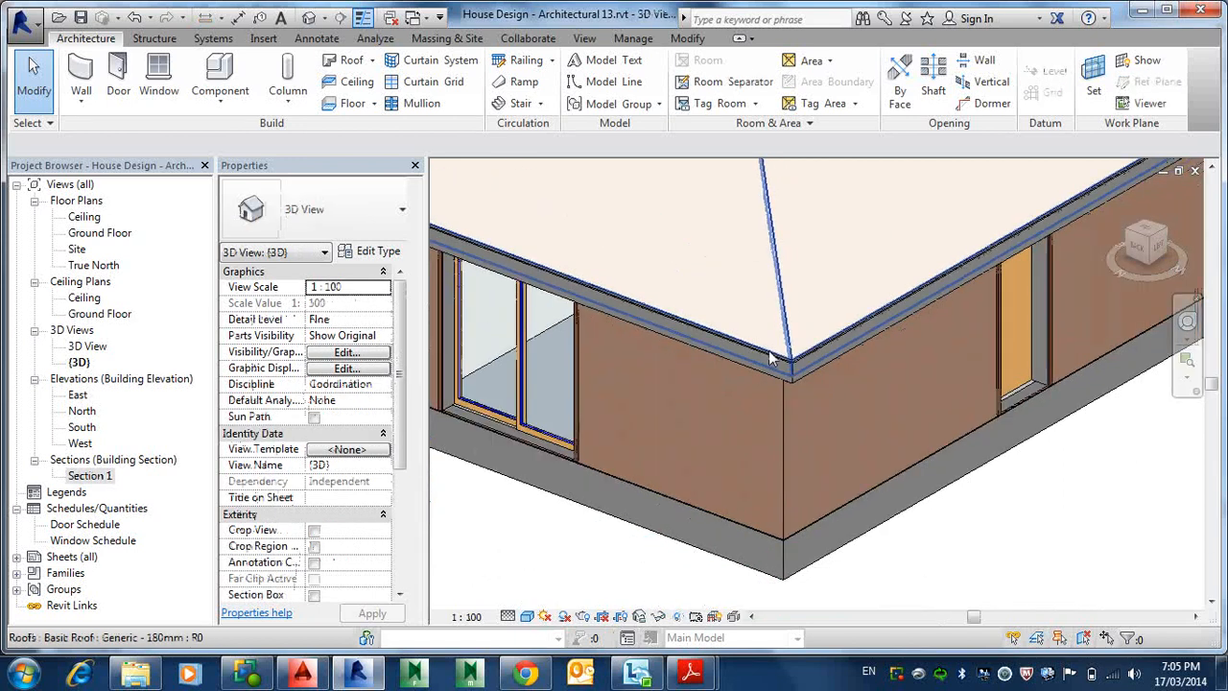
{"action": "middle_click_drag", "start_coordinate": [809, 380], "coordinate": [955, 511]}
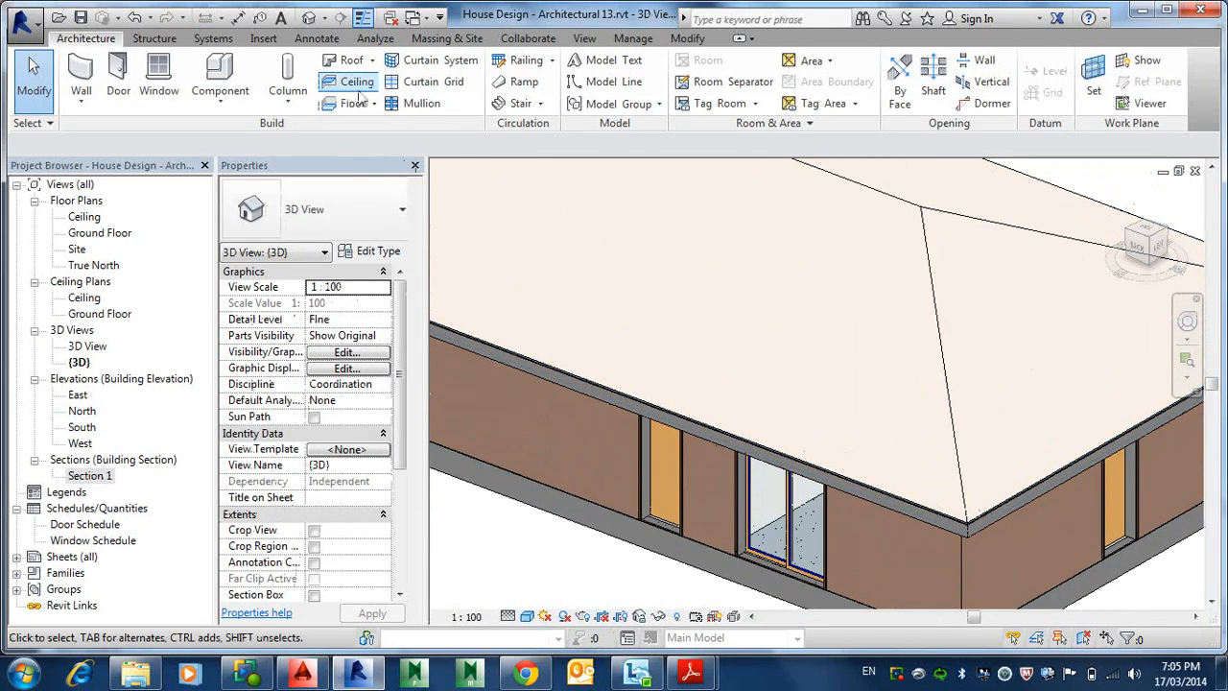
{"action": "left_click", "coordinate": [371, 61]}
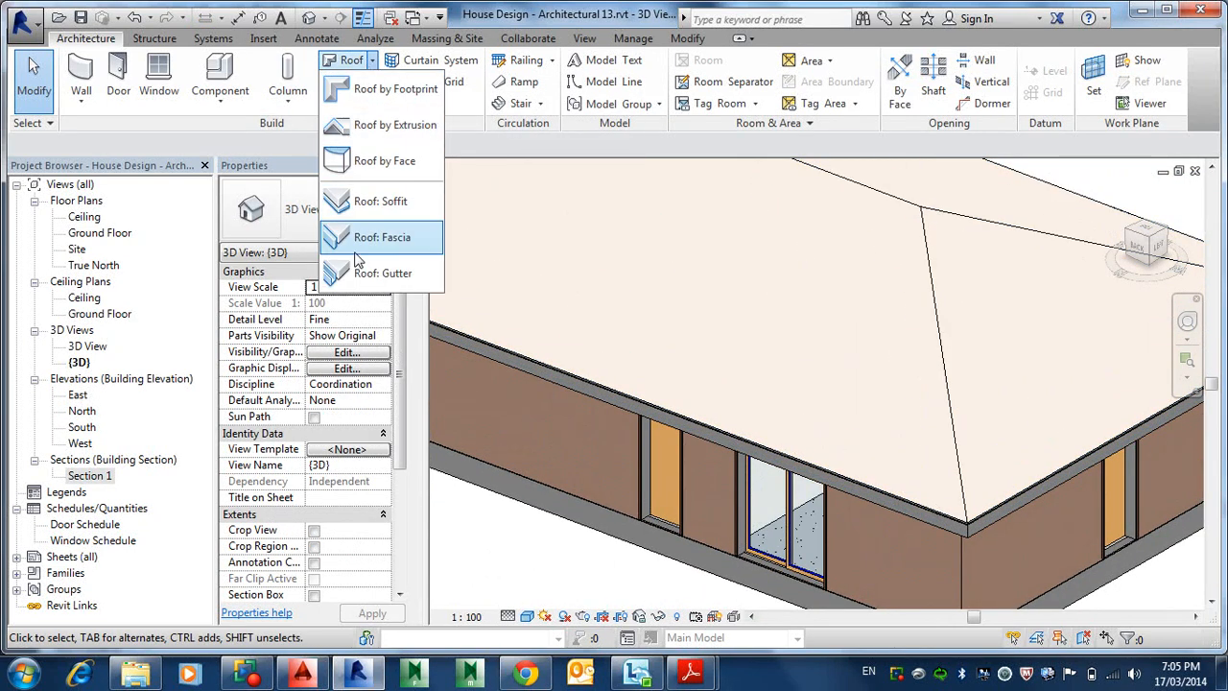
{"action": "left_click", "coordinate": [373, 275]}
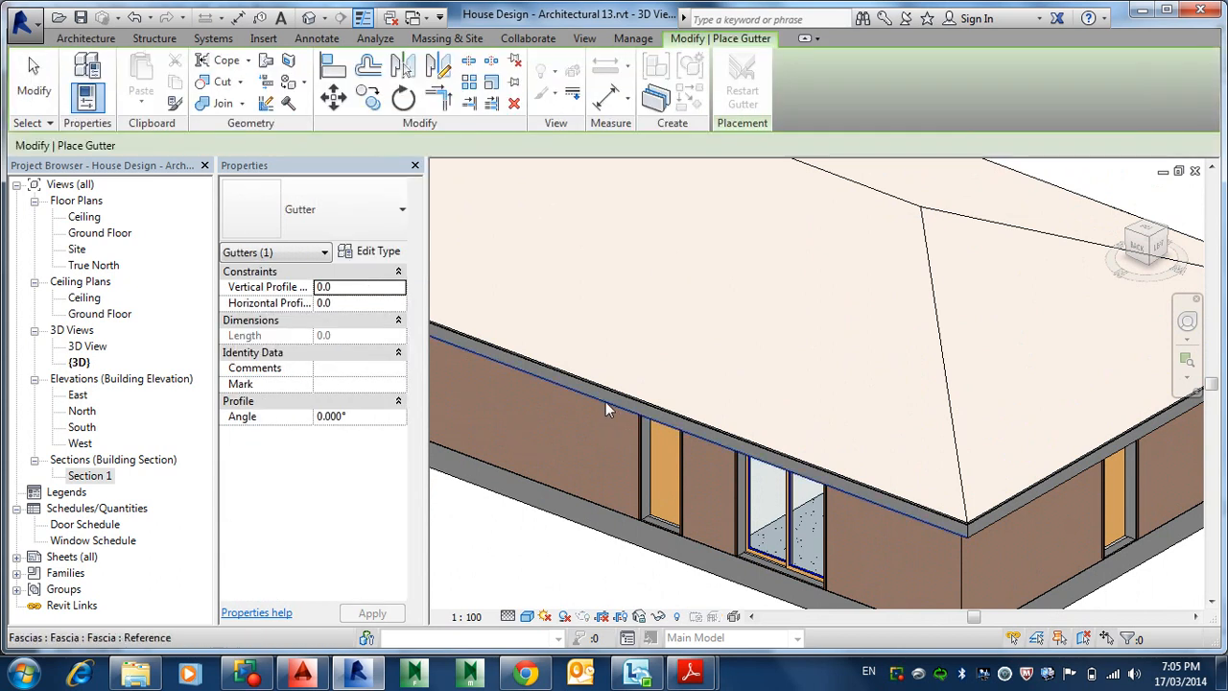
{"action": "middle_click_drag", "start_coordinate": [605, 401], "coordinate": [776, 425]}
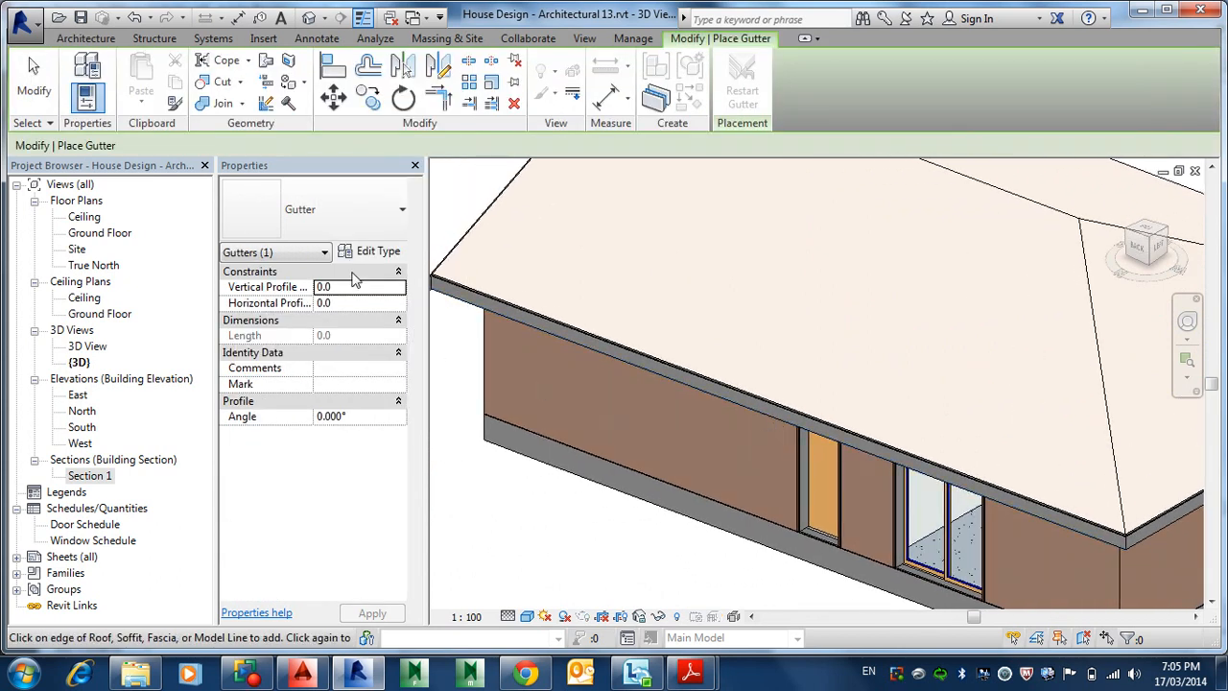
{"action": "left_click", "coordinate": [297, 255]}
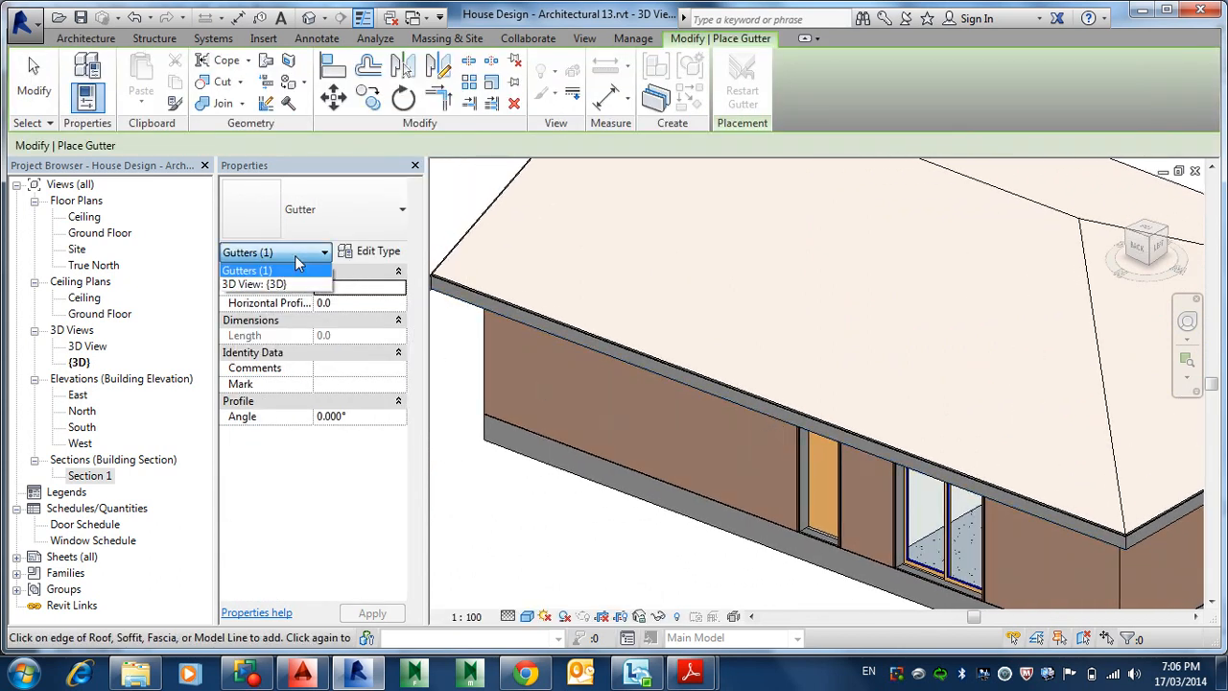
{"action": "left_click", "coordinate": [297, 256]}
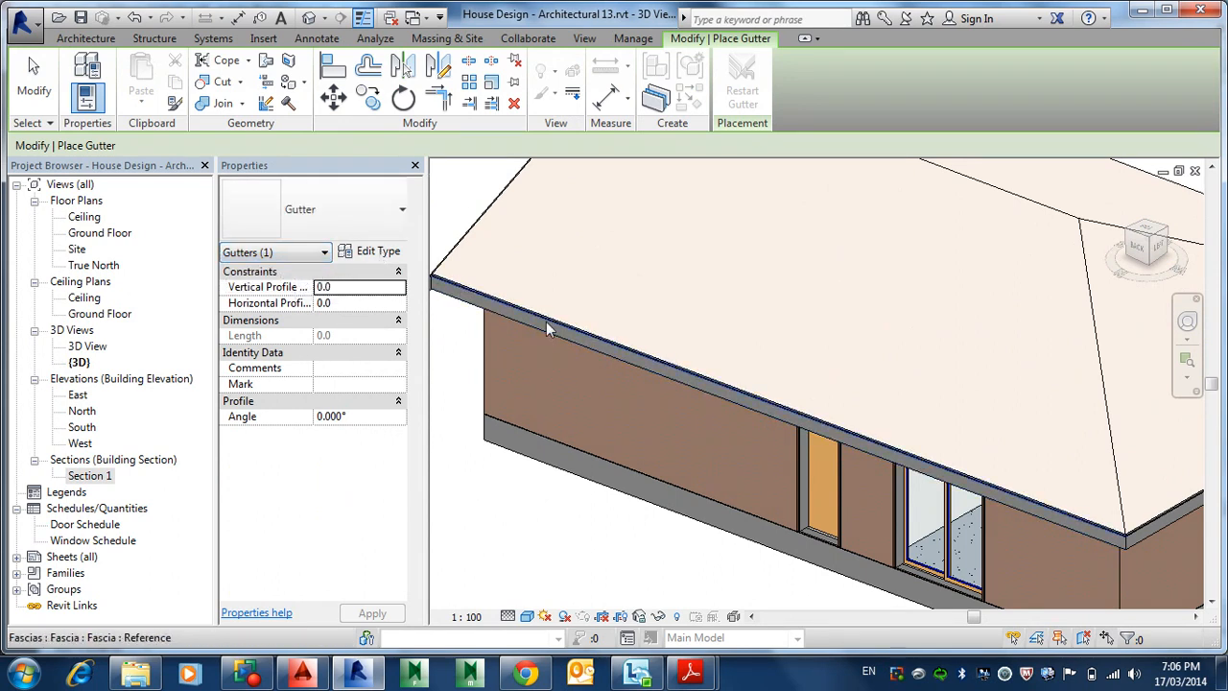
{"action": "scroll", "coordinate": [538, 320], "scroll_direction": "up", "scroll_amount": 2}
{"action": "middle_click_drag", "start_coordinate": [532, 319], "coordinate": [711, 339]}
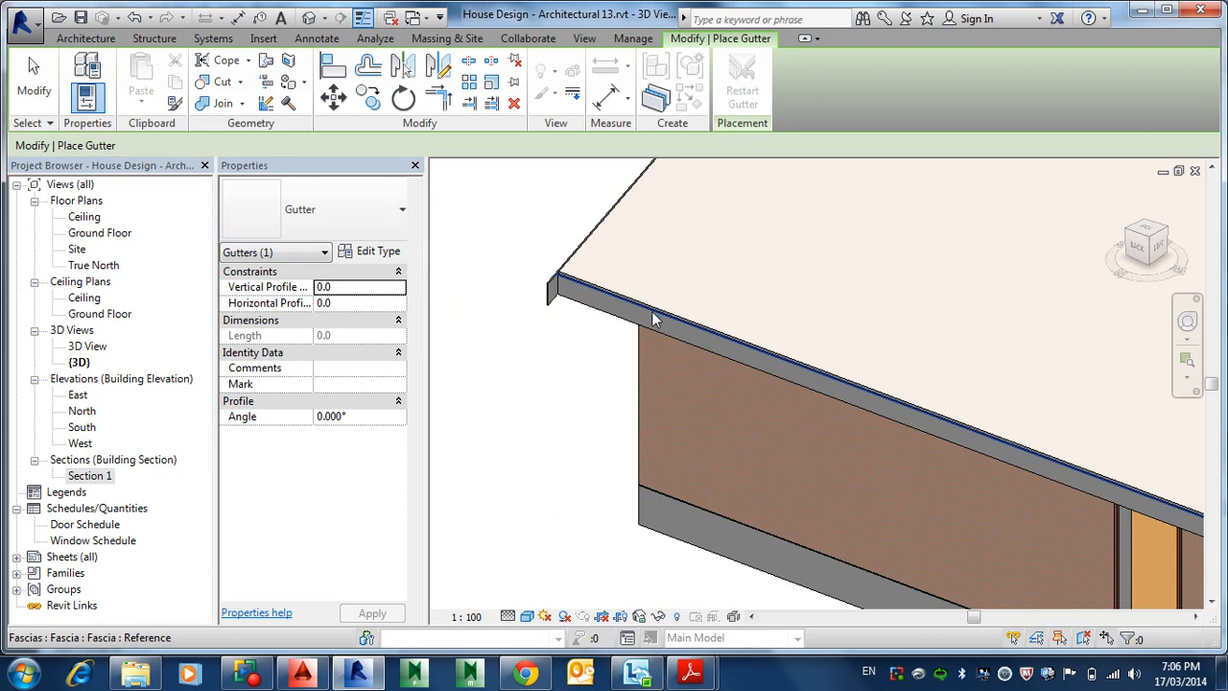
{"action": "scroll", "coordinate": [650, 309], "scroll_direction": "up", "scroll_amount": 3}
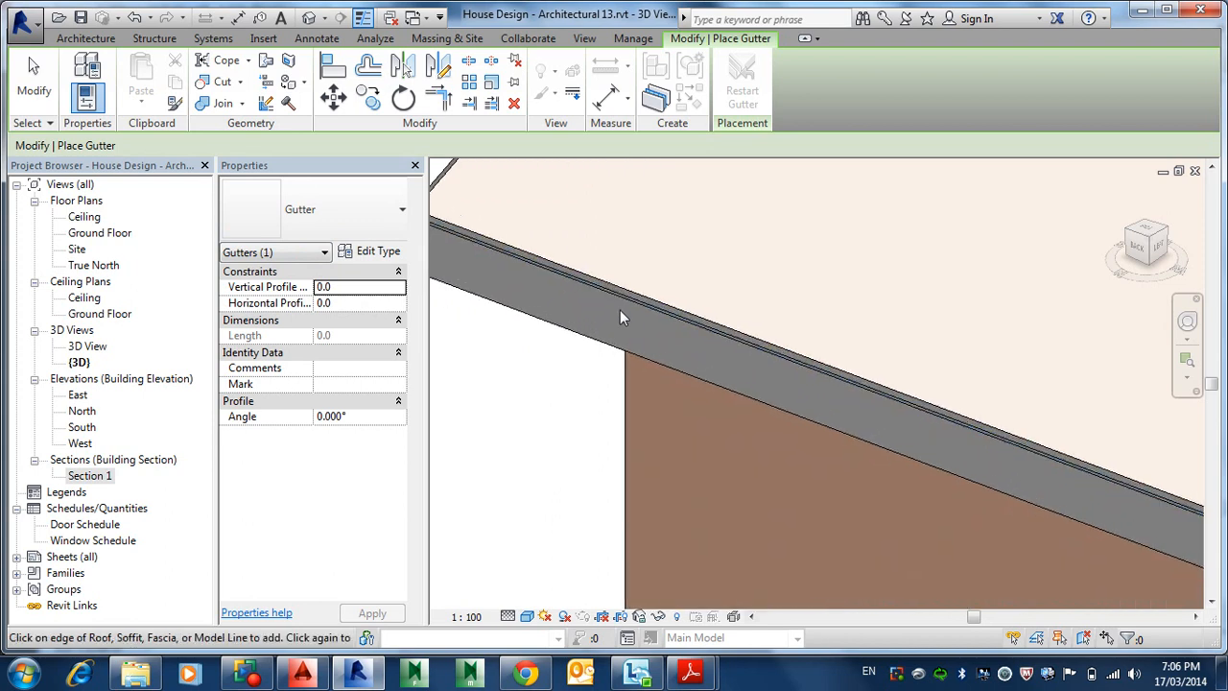
{"action": "middle_click_drag", "start_coordinate": [620, 310], "coordinate": [802, 334]}
{"action": "scroll", "coordinate": [579, 288], "scroll_direction": "up", "scroll_amount": 1}
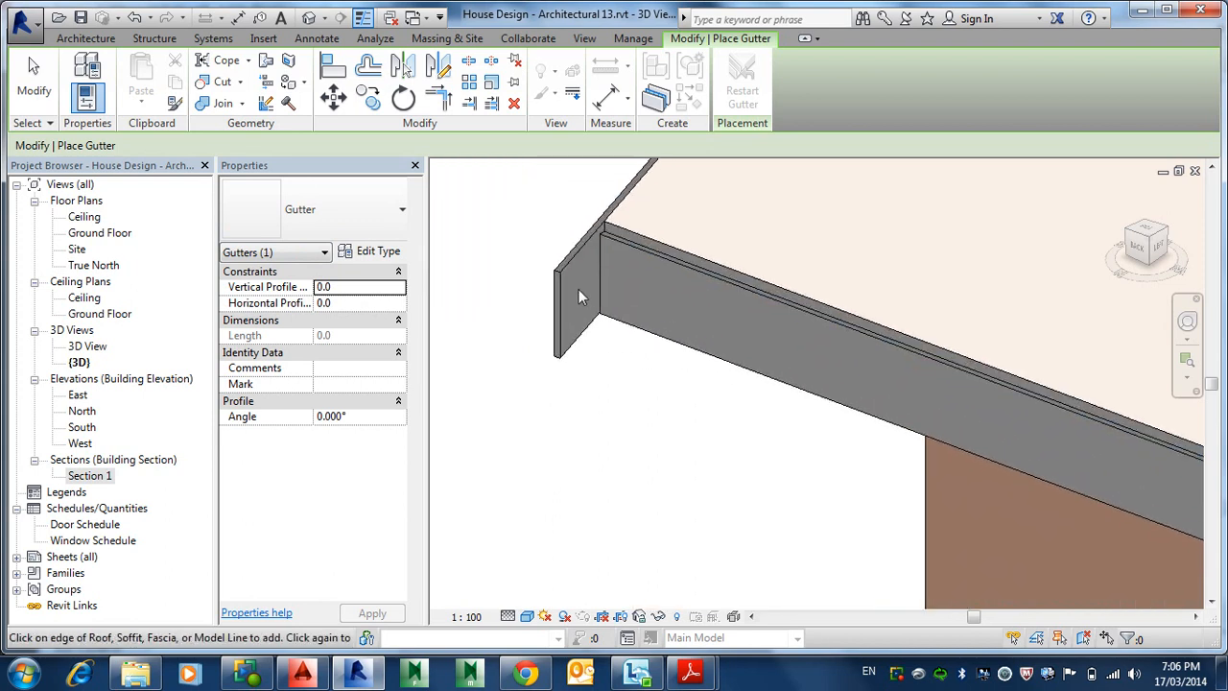
{"action": "left_click", "coordinate": [679, 271]}
Continue the gutter along the top edge of the hip-end fascia so it meets the back gutter at the corner
{"action": "middle_click_drag", "start_coordinate": [678, 323], "coordinate": [837, 436]}
{"action": "scroll", "coordinate": [892, 420], "scroll_direction": "down", "scroll_amount": 2}
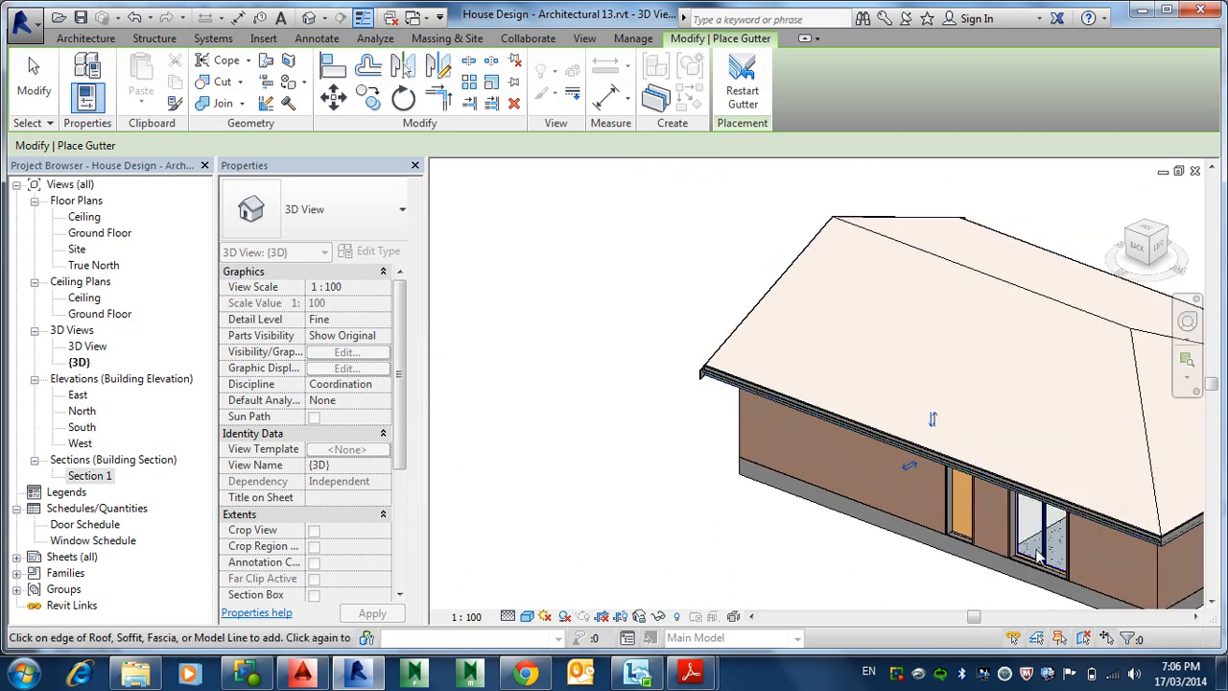
{"action": "scroll", "coordinate": [1034, 555], "scroll_direction": "down", "scroll_amount": 4}
{"action": "scroll", "coordinate": [987, 531], "scroll_direction": "up", "scroll_amount": 5}
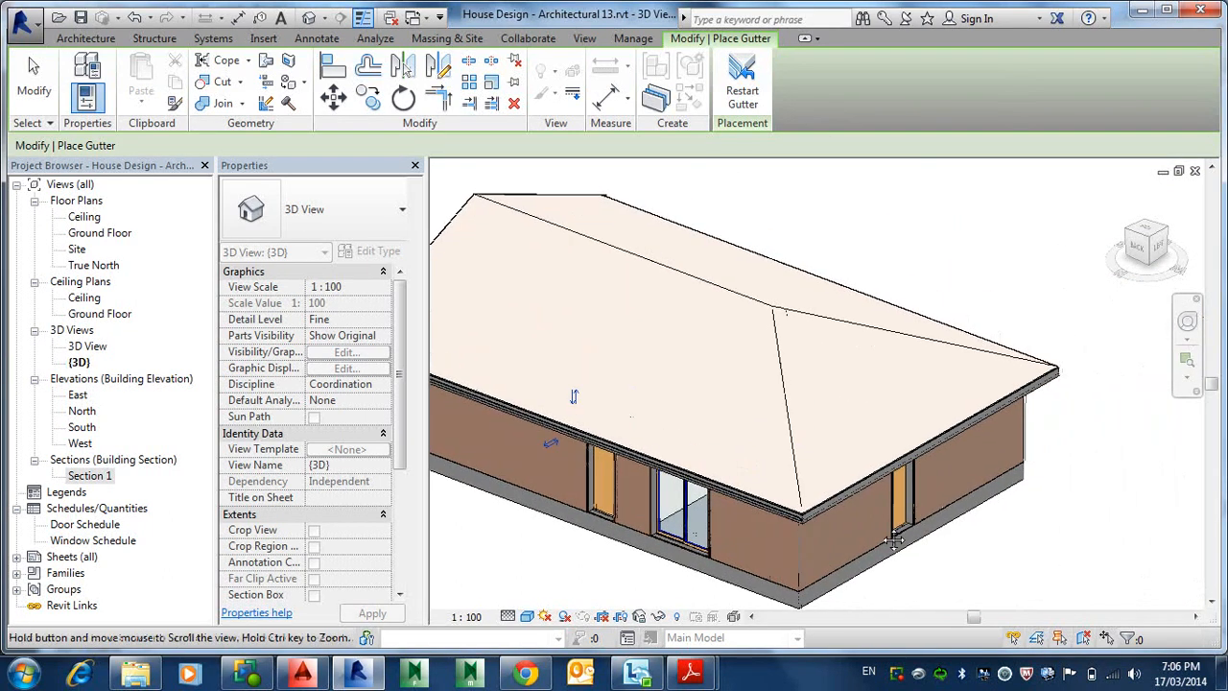
{"action": "scroll", "coordinate": [878, 487], "scroll_direction": "up", "scroll_amount": 6}
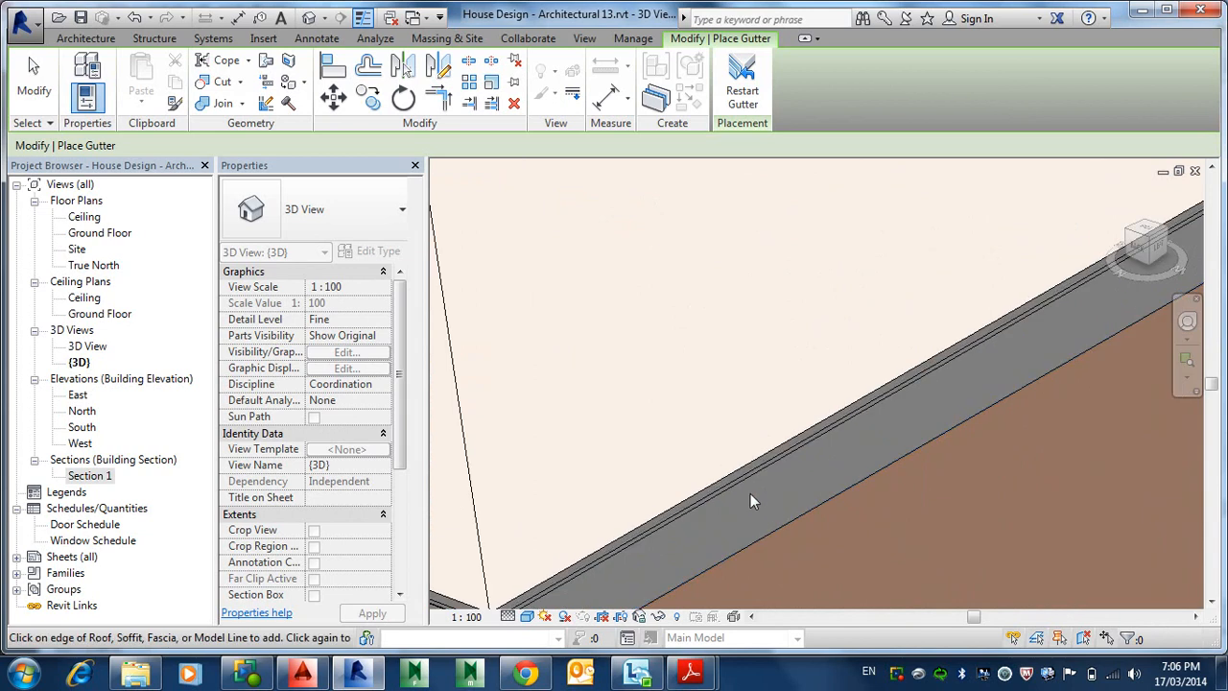
{"action": "left_click", "coordinate": [750, 479]}
Continue the gutter along the top edge of the fascia on the long front eave
{"action": "scroll", "coordinate": [777, 472], "scroll_direction": "down", "scroll_amount": 6}
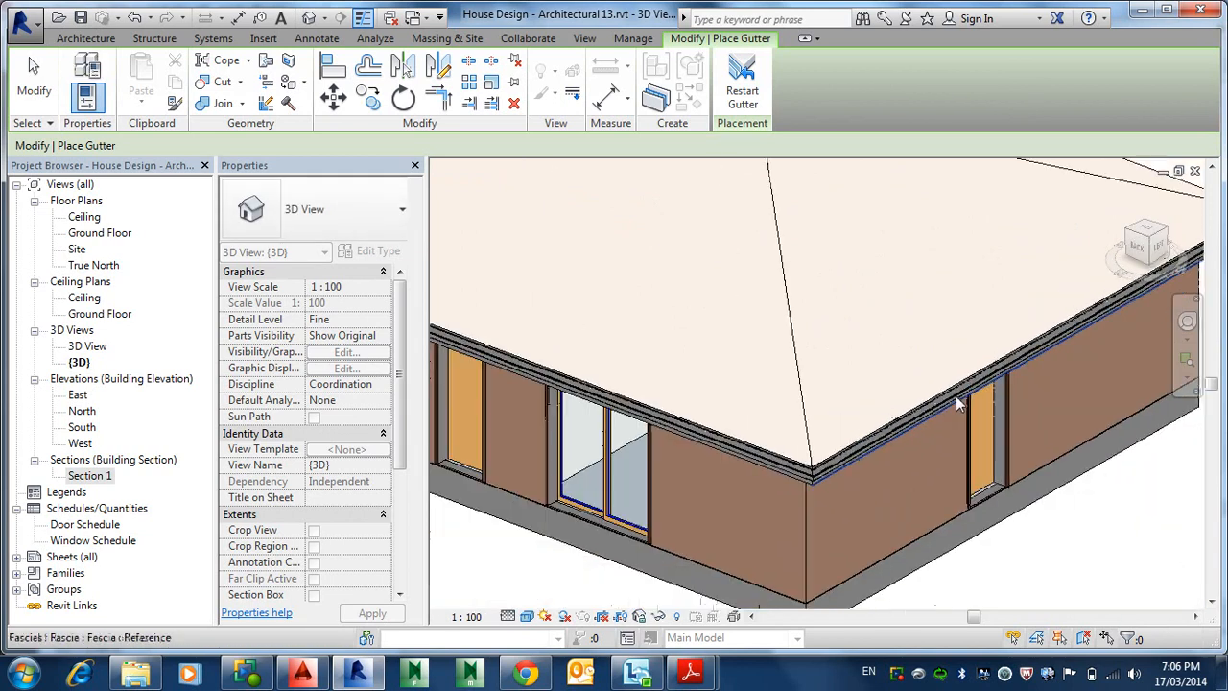
{"action": "middle_click_drag", "start_coordinate": [1015, 345], "coordinate": [844, 478]}
{"action": "middle_click_drag", "start_coordinate": [927, 439], "coordinate": [662, 445], "text": "shift"}
{"action": "scroll", "coordinate": [863, 407], "scroll_direction": "up", "scroll_amount": 6}
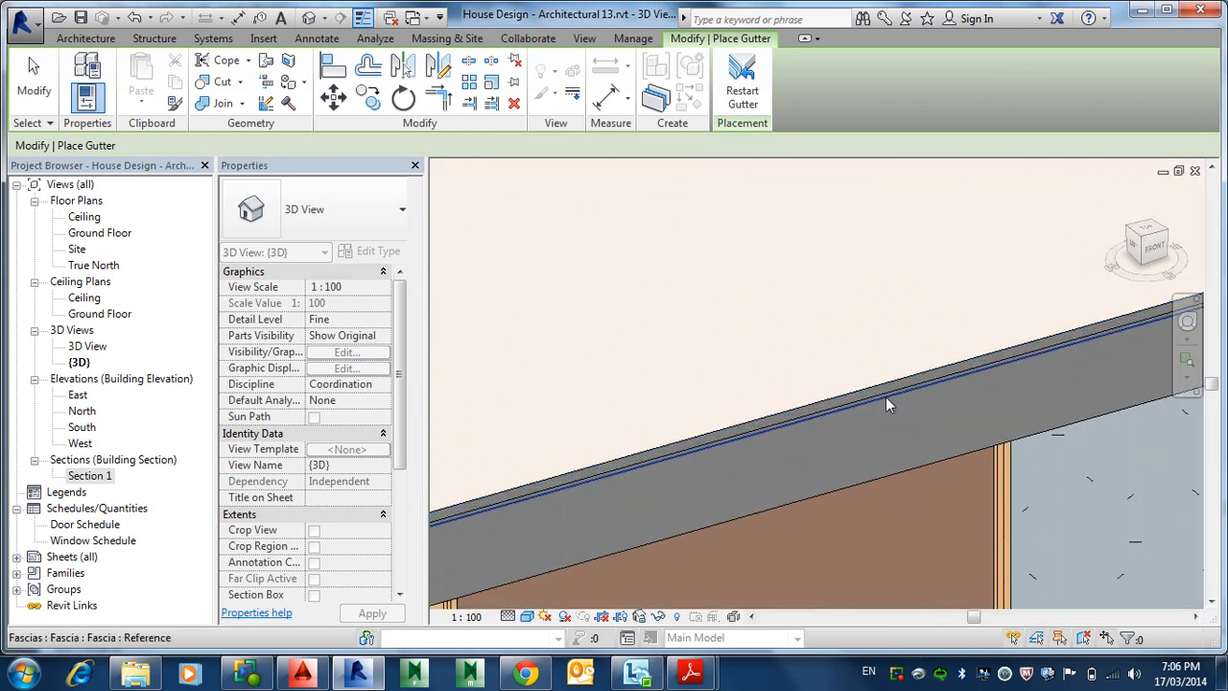
{"action": "left_click", "coordinate": [886, 396]}
Examine the gutter around the house and close up where it ends against the gable fascia
{"action": "scroll", "coordinate": [906, 395], "scroll_direction": "down", "scroll_amount": 6}
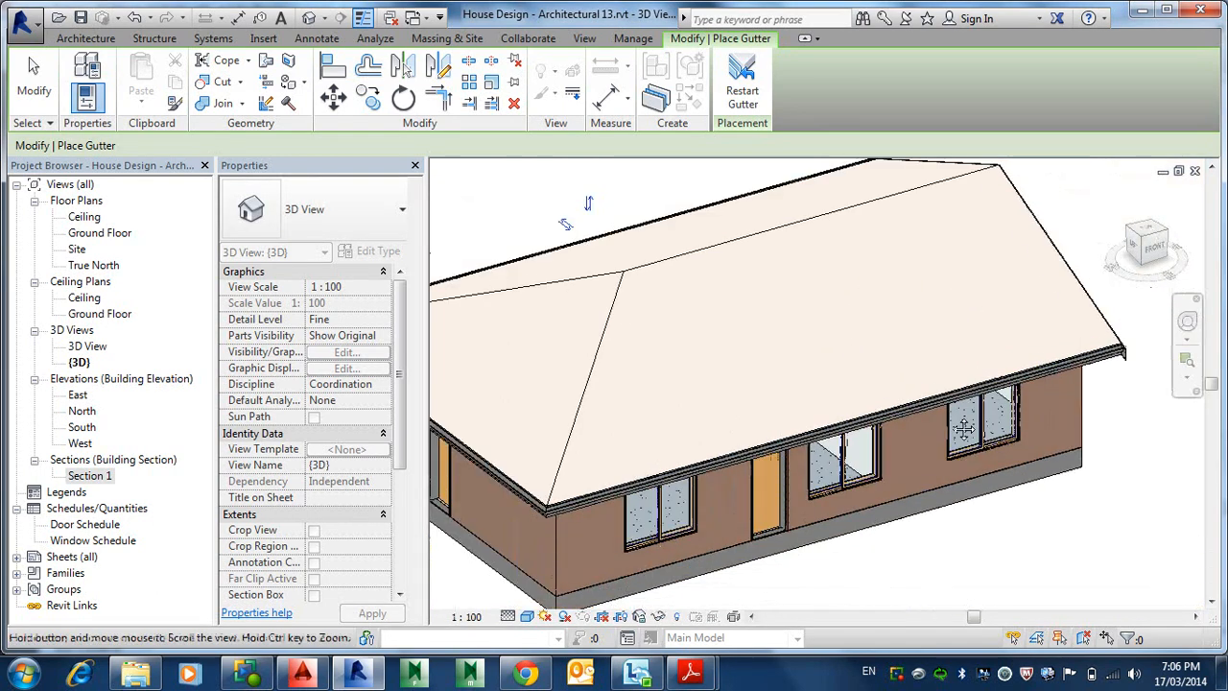
{"action": "middle_click_drag", "start_coordinate": [960, 414], "coordinate": [890, 466], "text": "shift"}
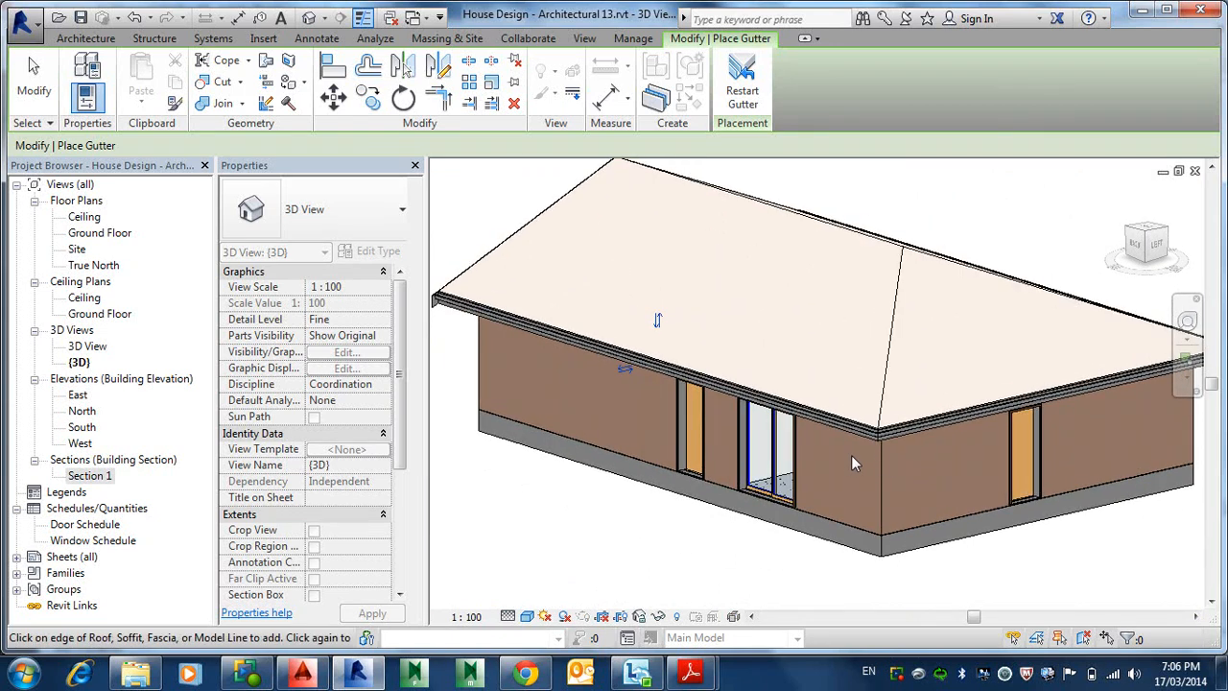
{"action": "middle_click_drag", "start_coordinate": [633, 408], "coordinate": [737, 451]}
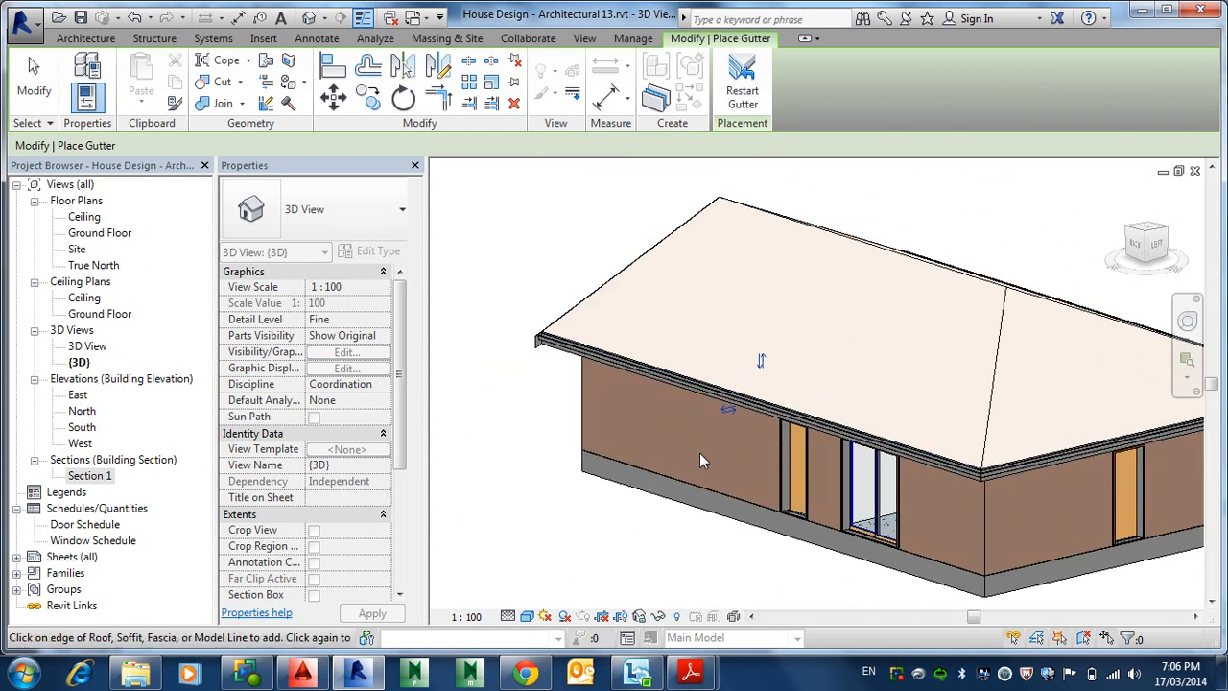
{"action": "middle_click_drag", "start_coordinate": [583, 441], "coordinate": [794, 456], "text": "shift"}
{"action": "scroll", "coordinate": [757, 477], "scroll_direction": "up", "scroll_amount": 3}
{"action": "scroll", "coordinate": [778, 477], "scroll_direction": "up", "scroll_amount": 7}
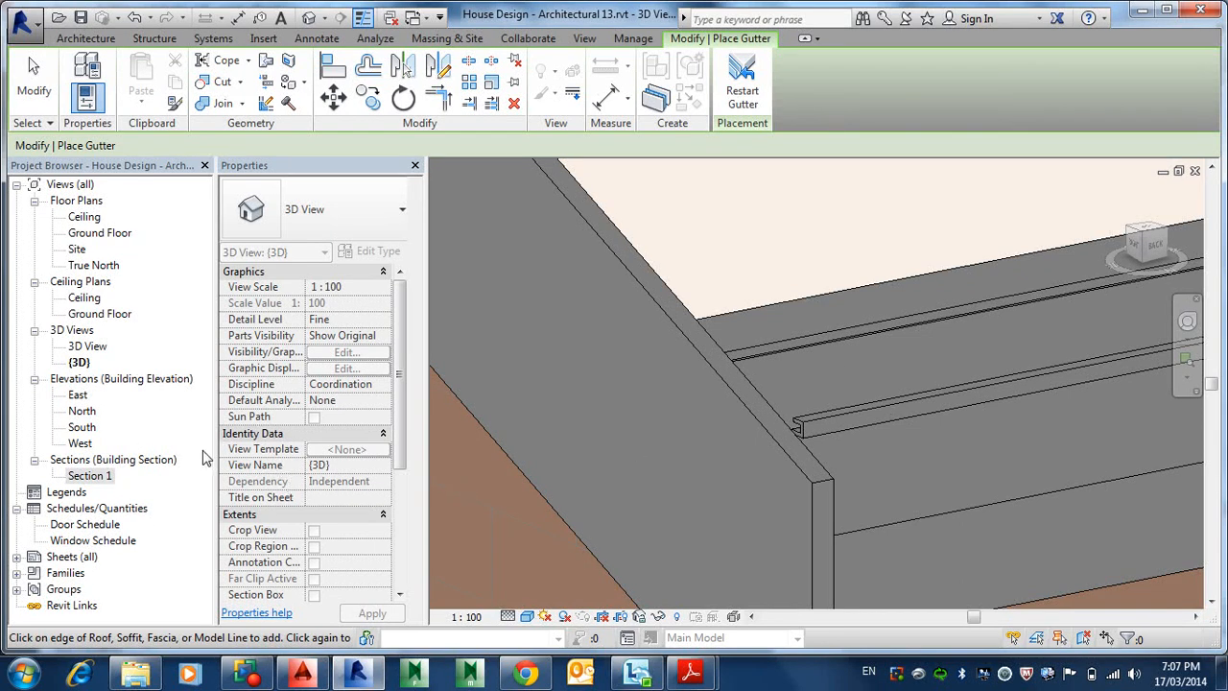
Open Section 1 and examine the gutter profile against the lowered fascia at the hip-end eave
{"action": "double_click", "coordinate": [90, 476]}
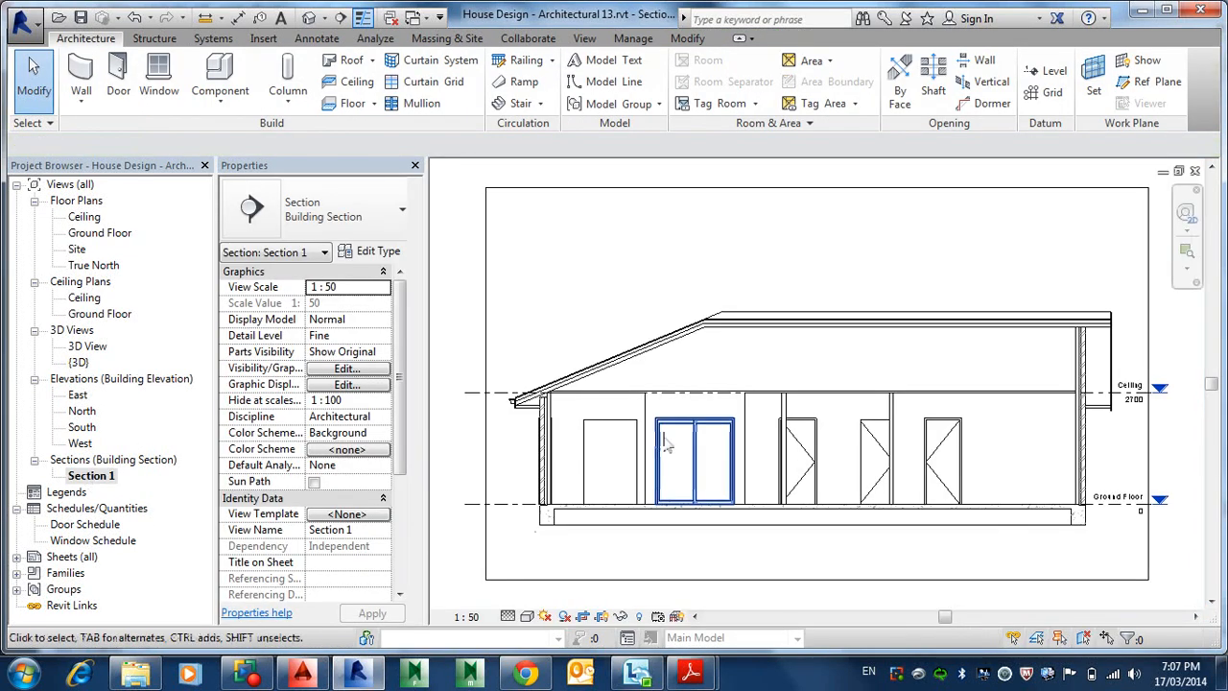
{"action": "scroll", "coordinate": [686, 415], "scroll_direction": "up", "scroll_amount": 5}
{"action": "scroll", "coordinate": [686, 415], "scroll_direction": "up", "scroll_amount": 4}
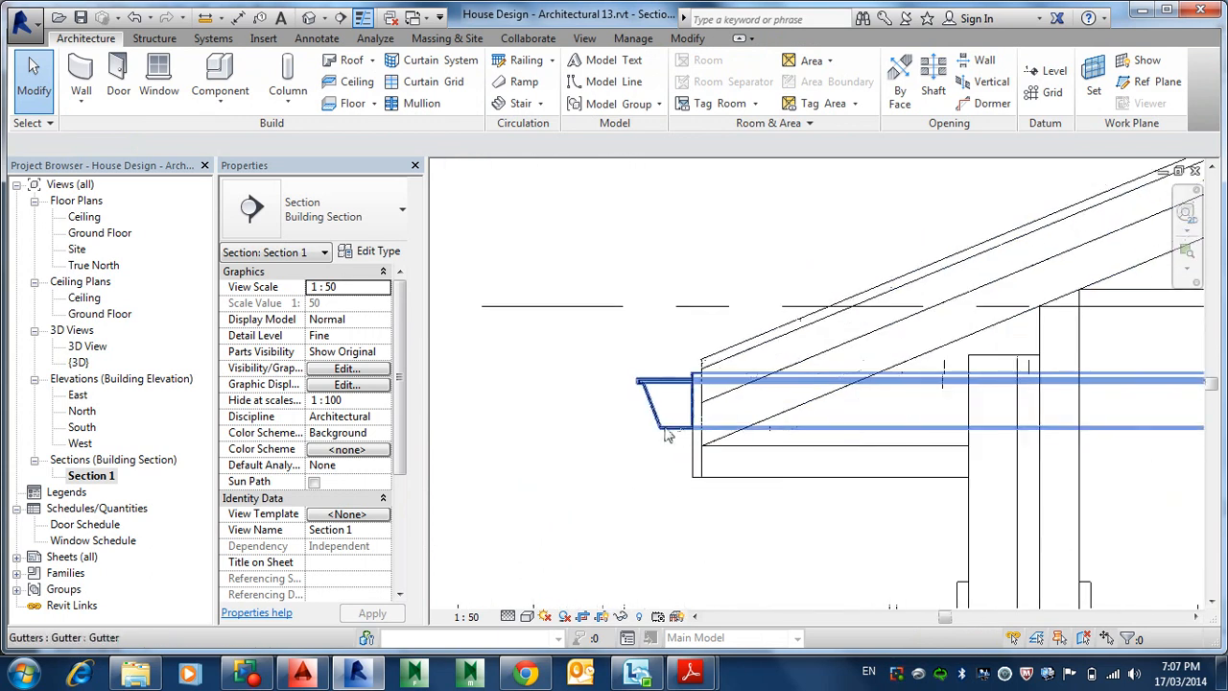